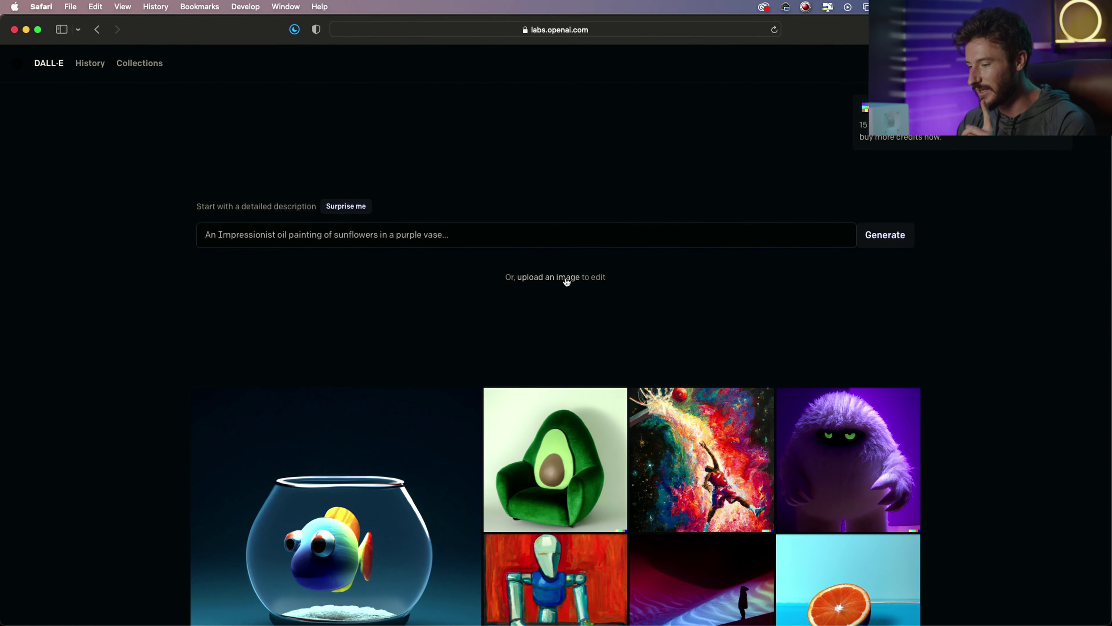
Upload the red, green and yellow smoke vintage car PNG from Downloads uncropped and place it on the canvas.
{"action": "left_click", "coordinate": [567, 279]}
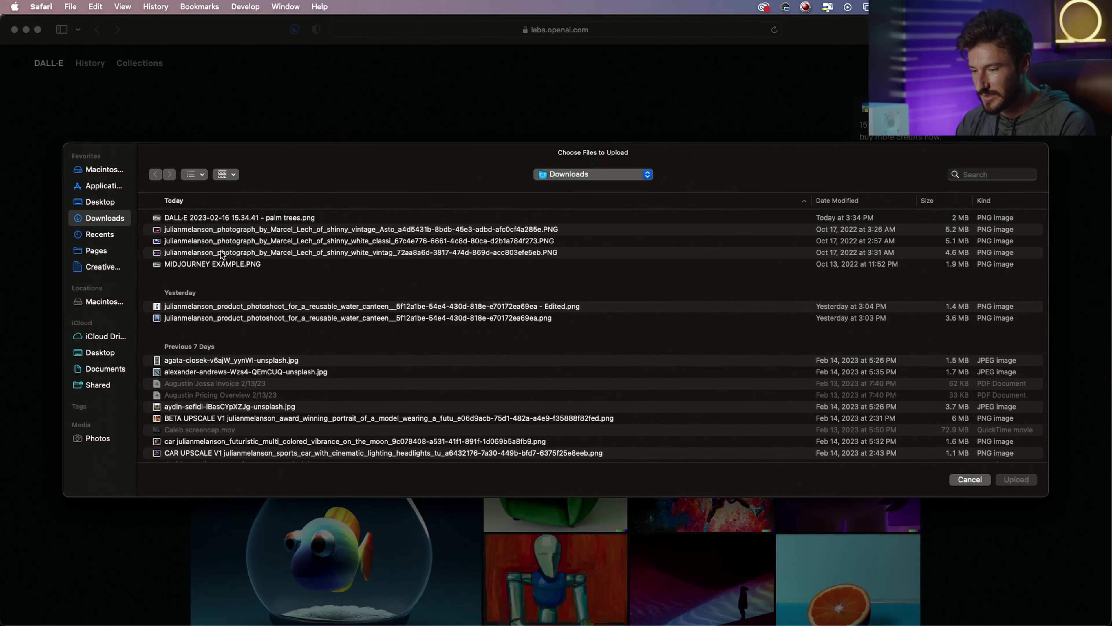
{"action": "left_click", "coordinate": [221, 254]}
{"action": "key", "text": "space"}
{"action": "key", "text": "space"}
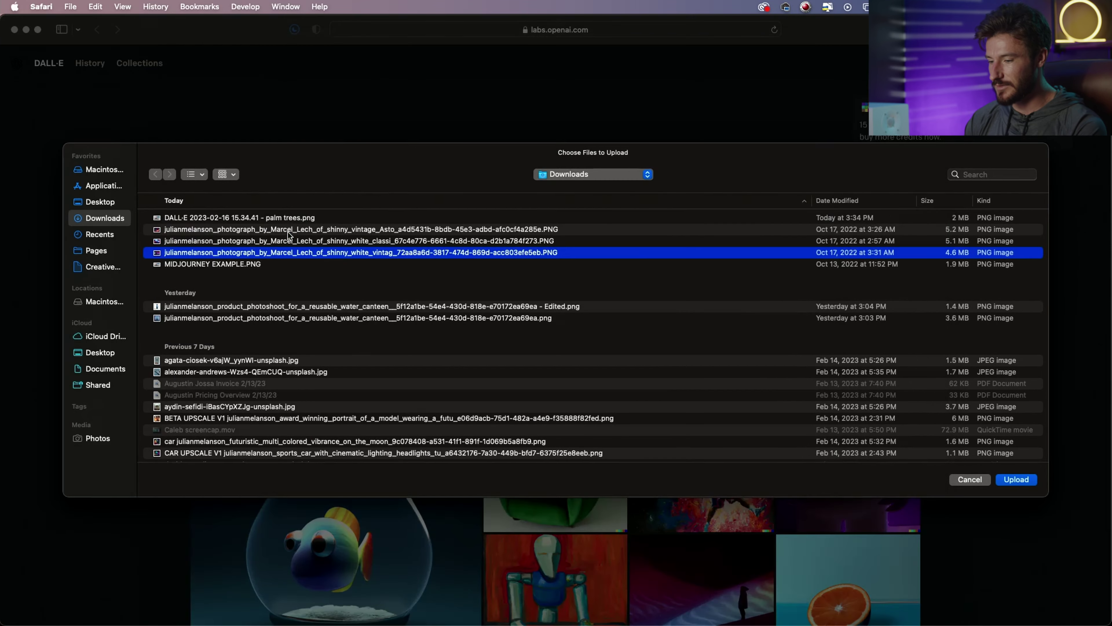
{"action": "key", "text": "Up"}
{"action": "key", "text": "Up"}
{"action": "key", "text": "Return"}
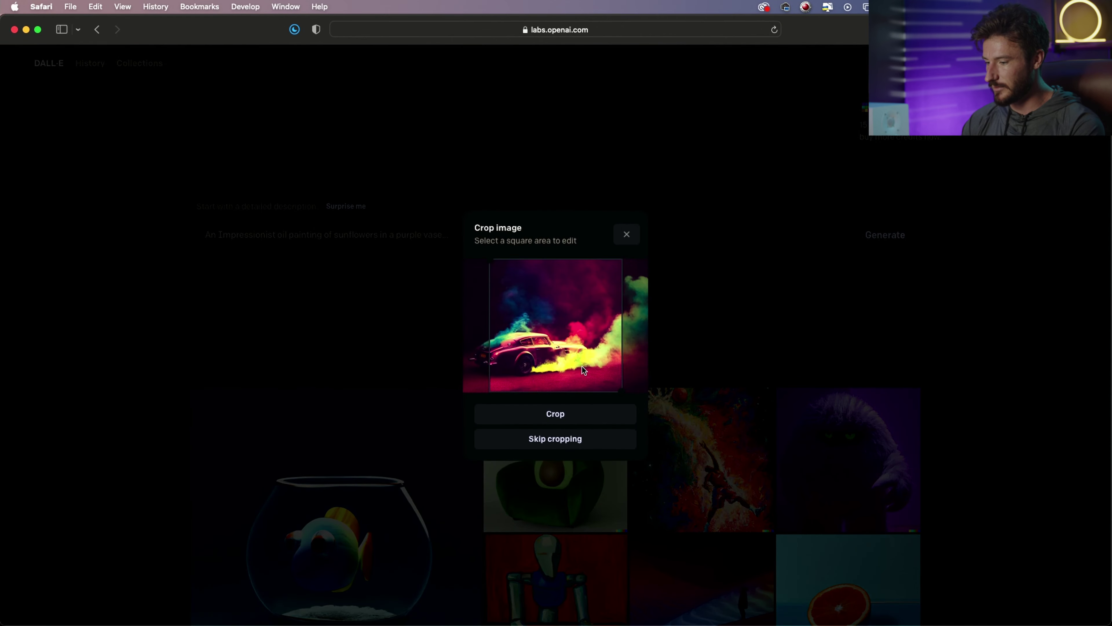
{"action": "left_click", "coordinate": [581, 438]}
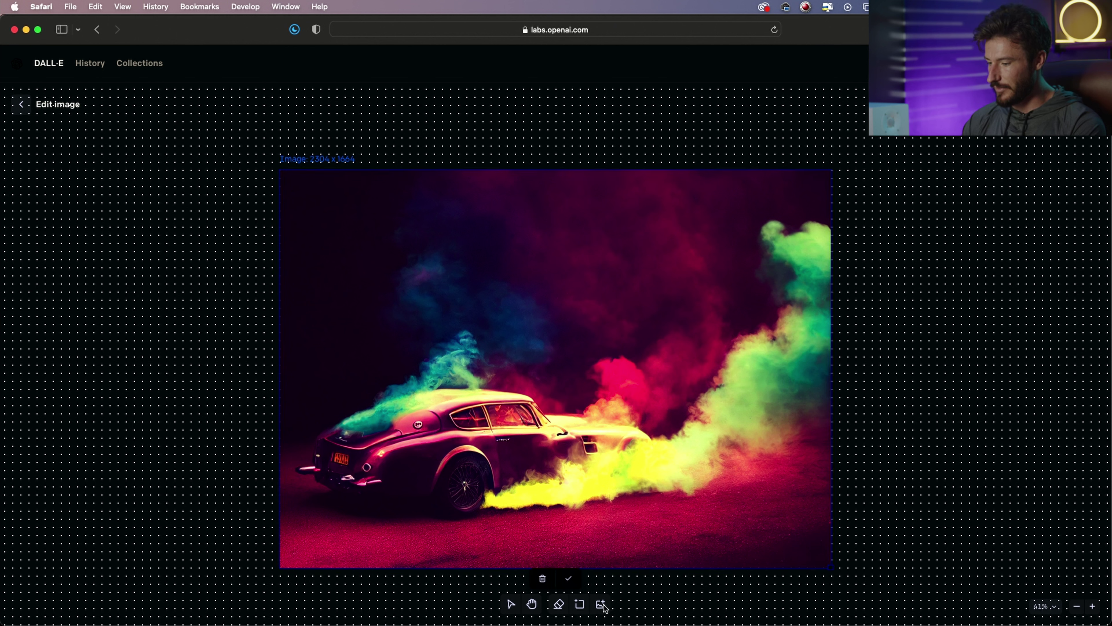
{"action": "left_click", "coordinate": [571, 587]}
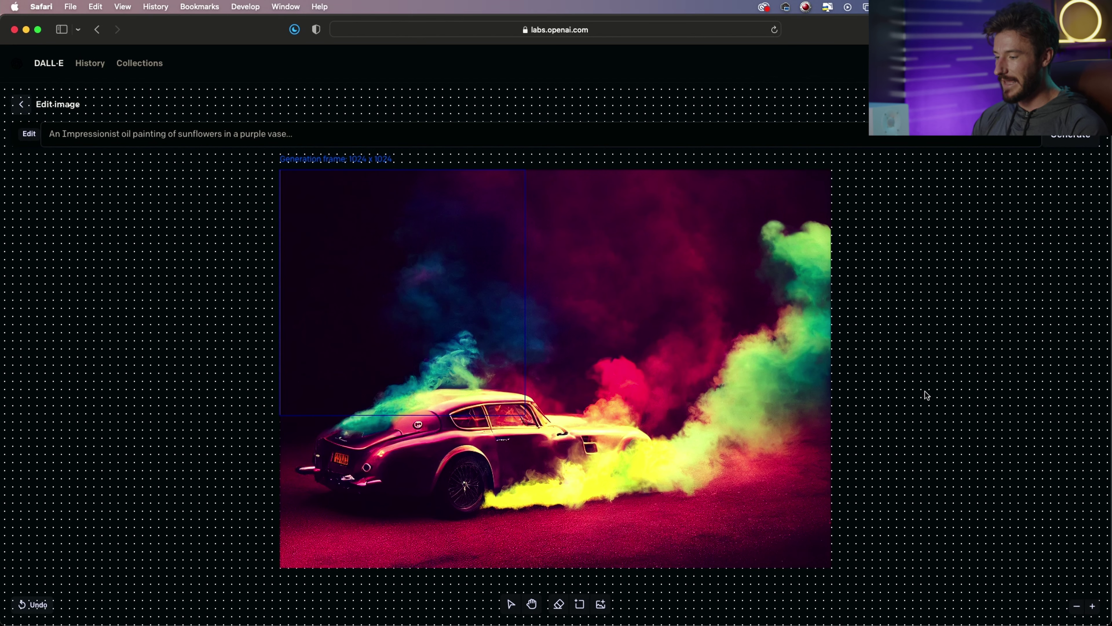
Add the white sports car in blue smoke to the canvas, left of the smoke car with a gap.
{"action": "left_click", "coordinate": [601, 605]}
{"action": "double_click", "coordinate": [246, 241]}
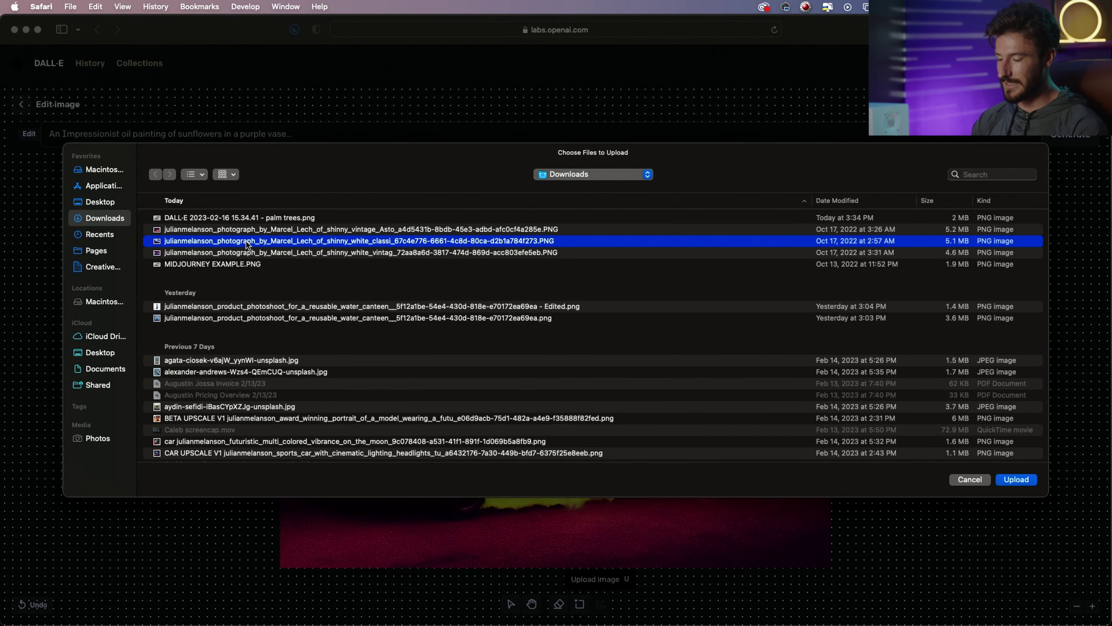
{"action": "left_click_drag", "start_coordinate": [540, 347], "coordinate": [65, 363]}
{"action": "scroll", "coordinate": [340, 323], "scroll_direction": "down", "scroll_amount": 3}
{"action": "scroll", "coordinate": [340, 324], "scroll_direction": "left", "scroll_amount": 5}
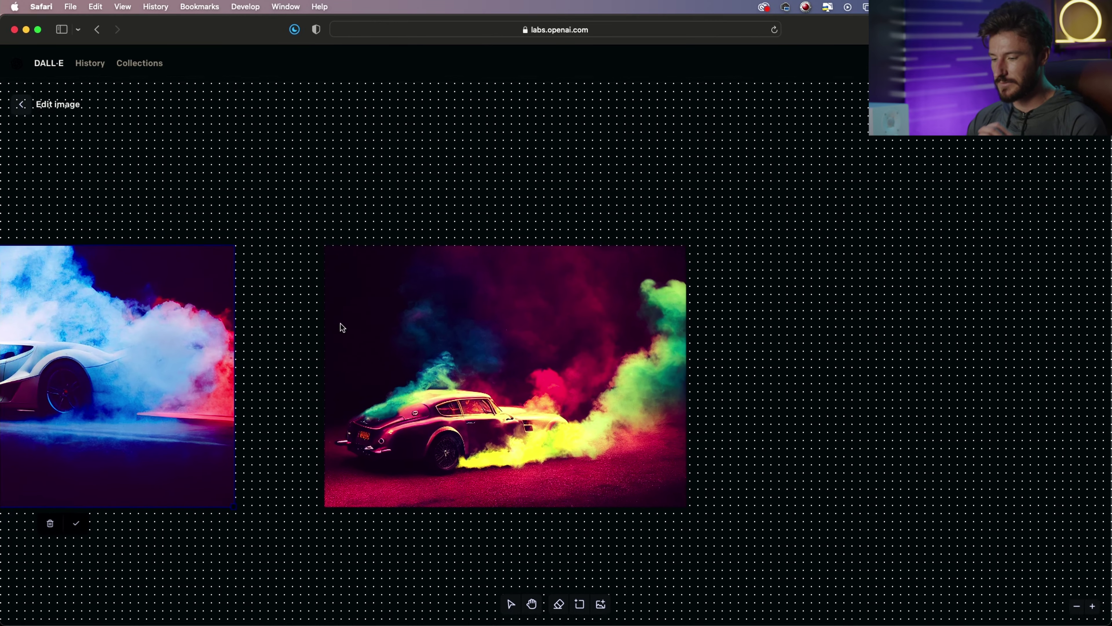
{"action": "left_click_drag", "start_coordinate": [293, 323], "coordinate": [246, 319]}
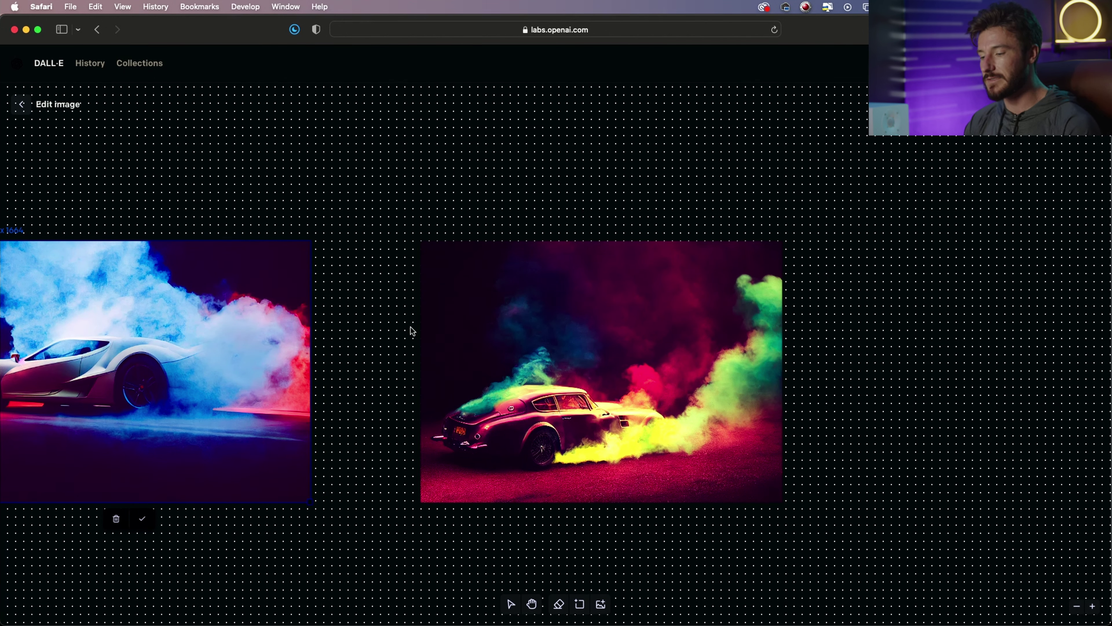
Confirm the white car's placement, then place the silver neon-streak car photo right of the smoke car.
{"action": "left_click", "coordinate": [147, 527]}
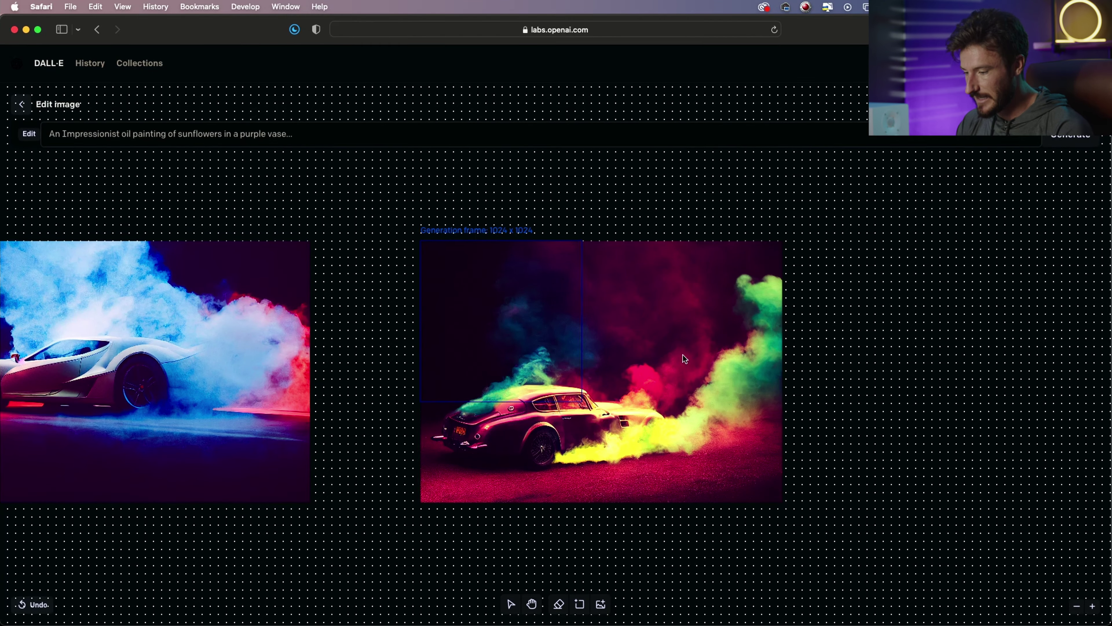
{"action": "left_click", "coordinate": [601, 604]}
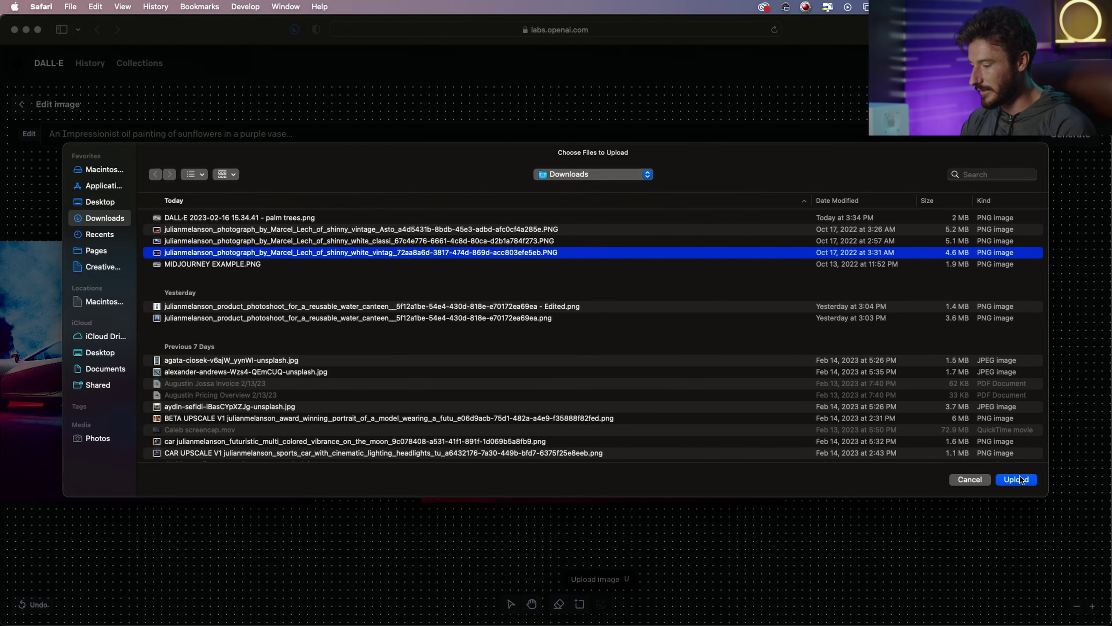
{"action": "left_click", "coordinate": [1019, 479]}
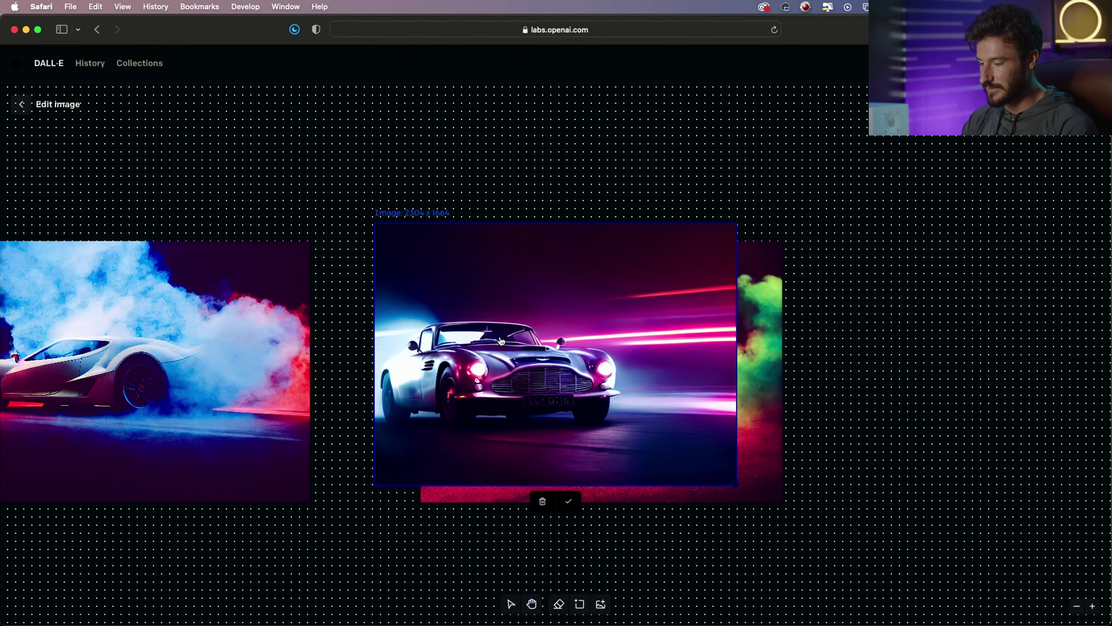
{"action": "left_click_drag", "start_coordinate": [502, 342], "coordinate": [1031, 359]}
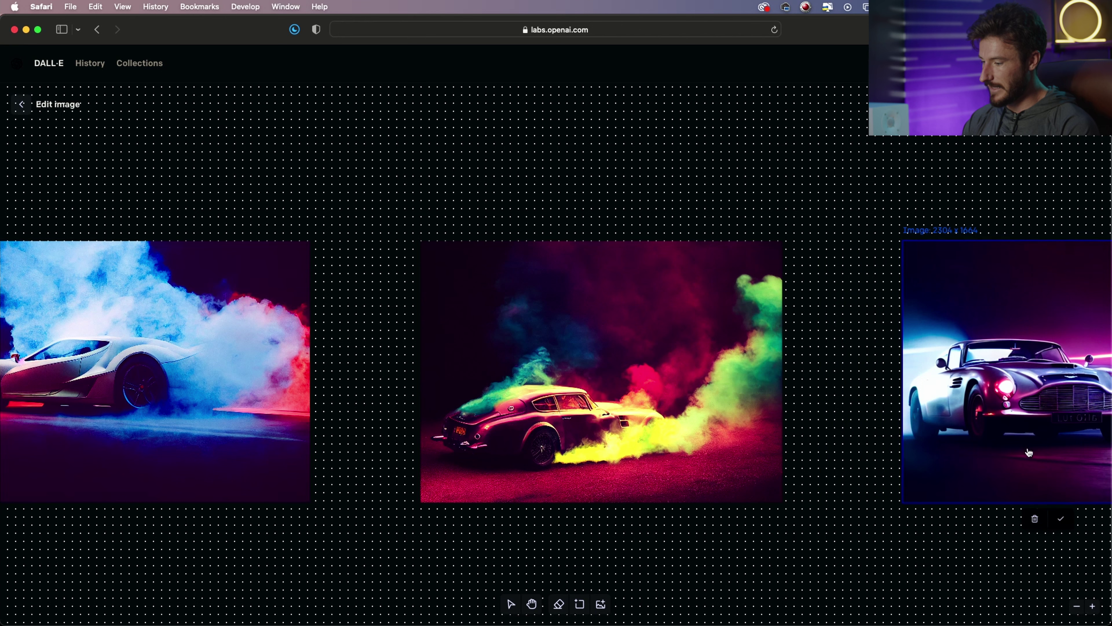
{"action": "left_click", "coordinate": [1067, 516]}
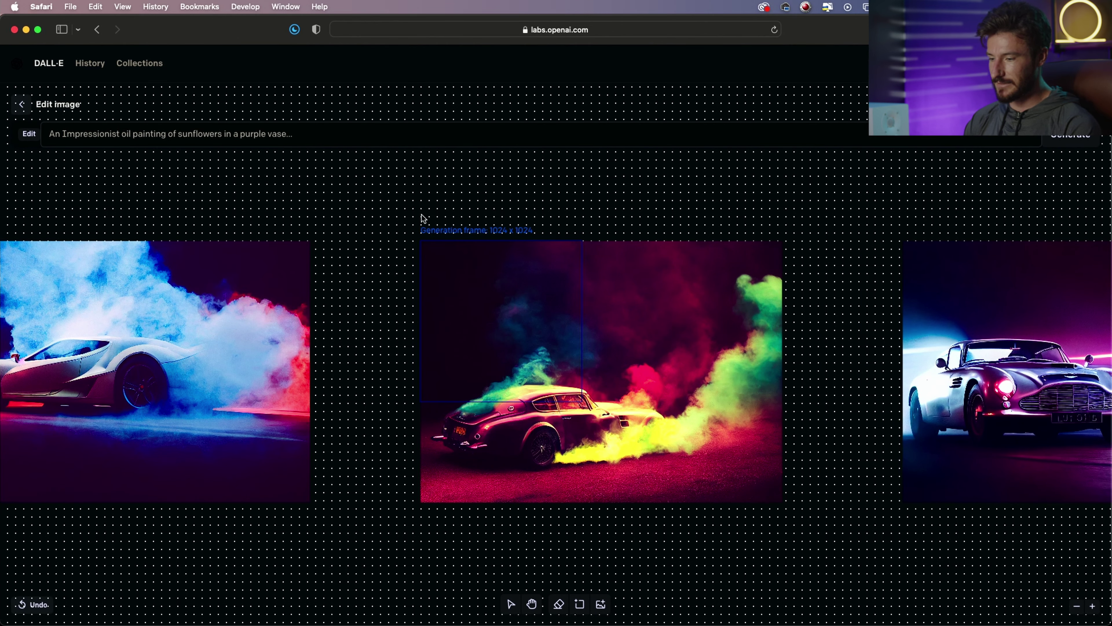
Generate 'colorful lighting with smoke' over the upper gap between the left cars and accept the red-flare variant.
{"action": "left_click_drag", "start_coordinate": [534, 319], "coordinate": [386, 301]}
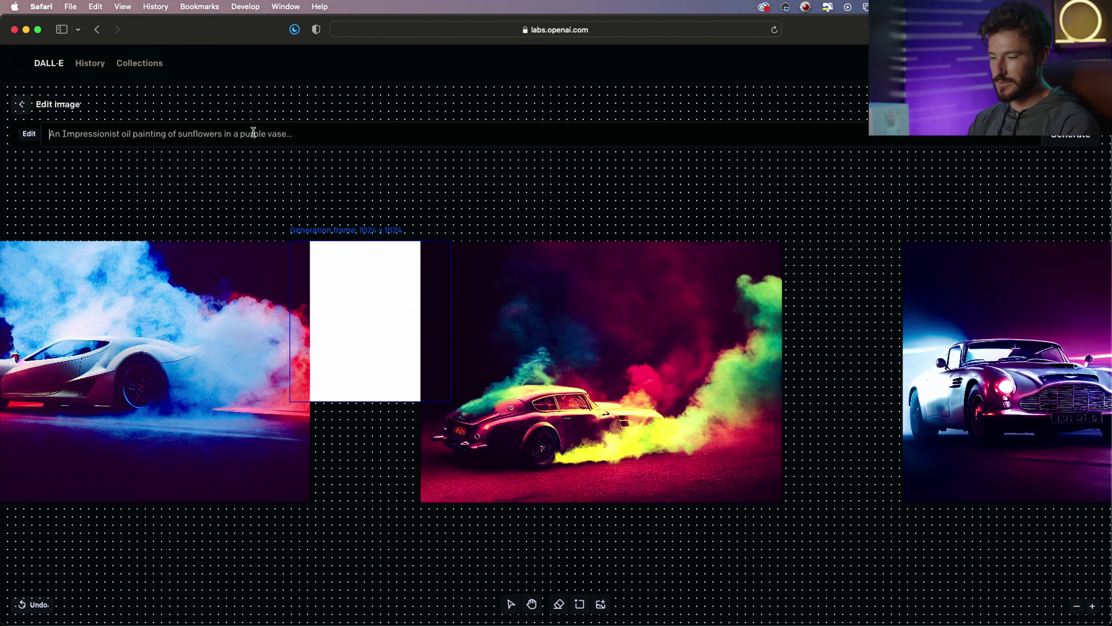
{"action": "type", "text": "colorful lighting with smoke"}
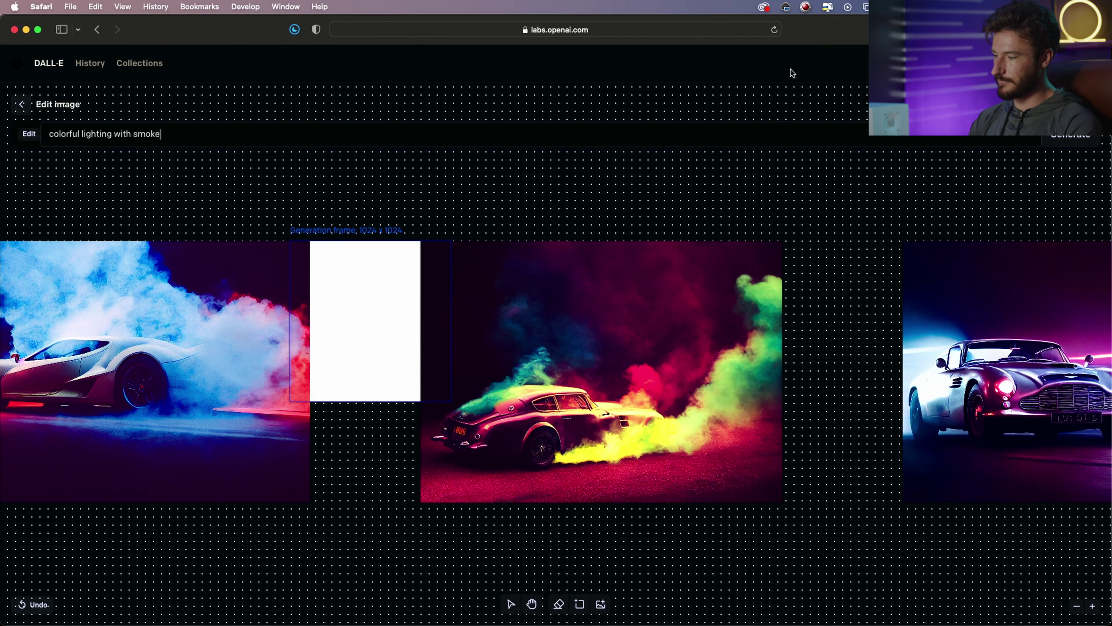
{"action": "key", "text": "Return"}
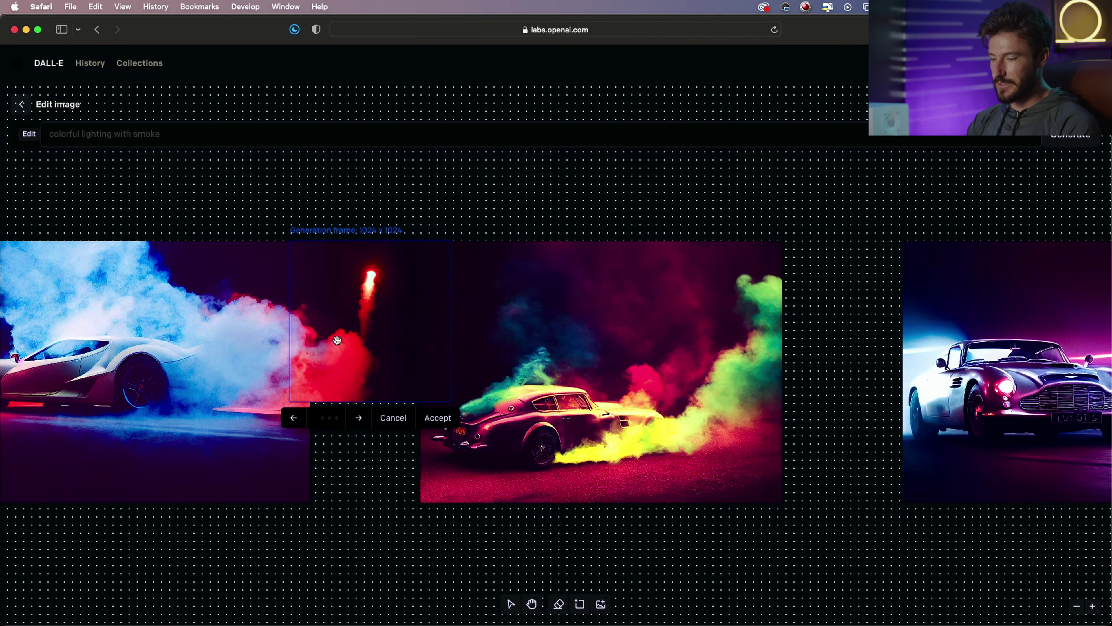
{"action": "scroll", "coordinate": [336, 340], "scroll_direction": "up", "scroll_amount": 5}
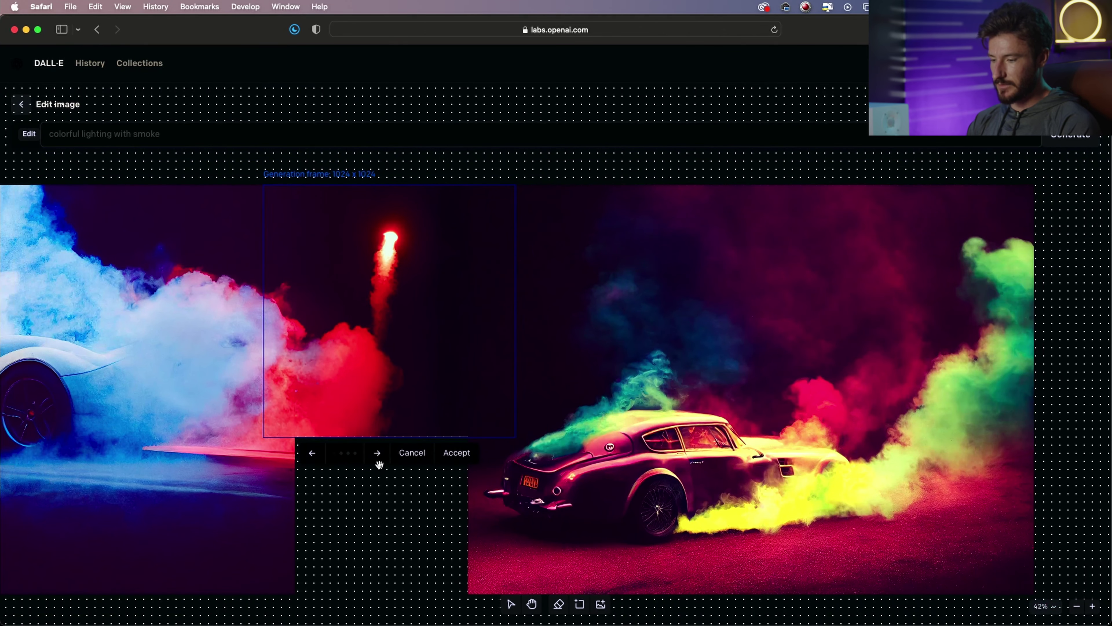
{"action": "left_click", "coordinate": [378, 461]}
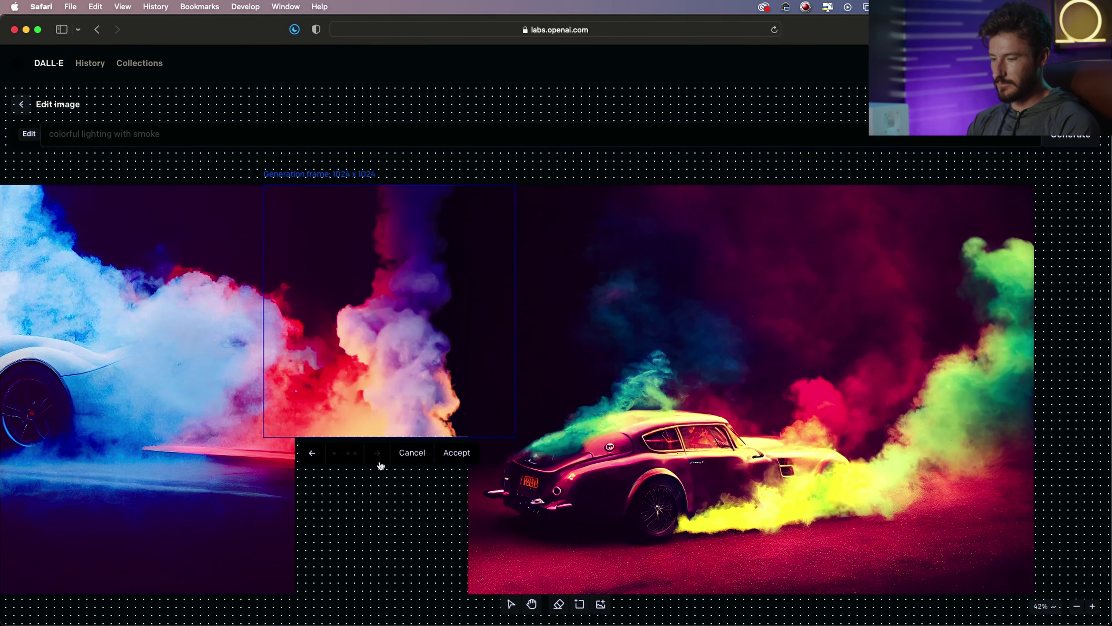
{"action": "left_click", "coordinate": [379, 462]}
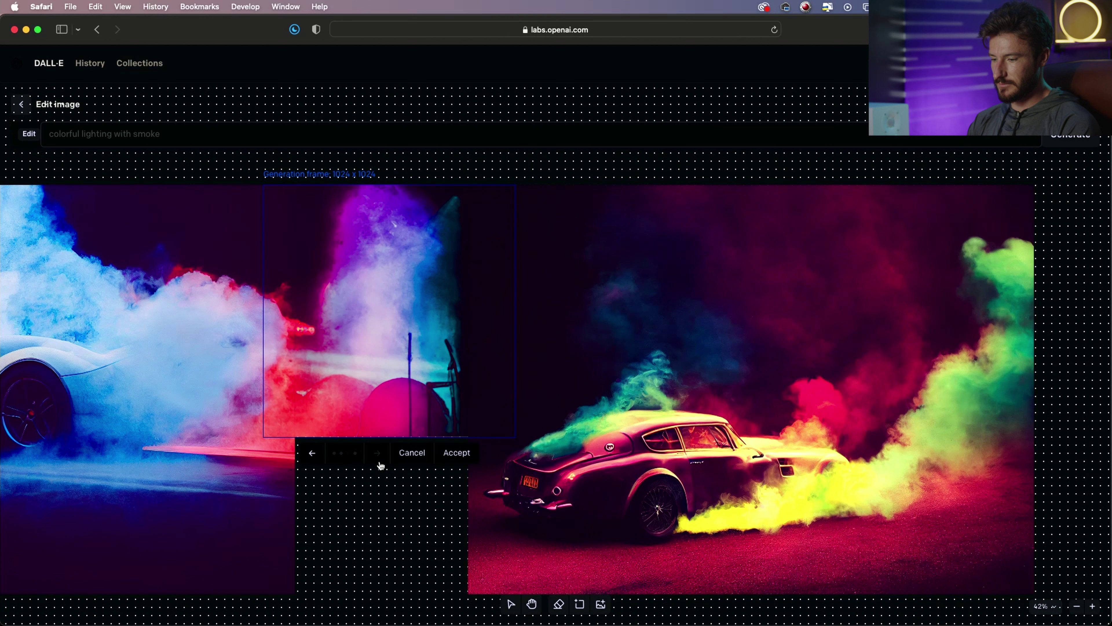
{"action": "left_click", "coordinate": [379, 462]}
{"action": "left_click", "coordinate": [379, 462]}
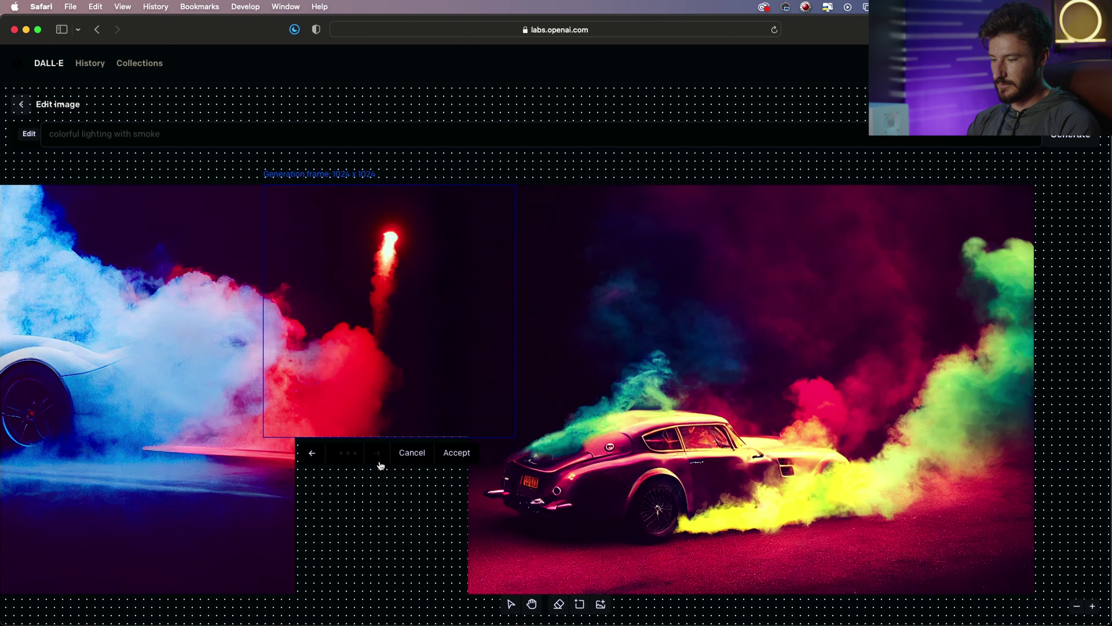
{"action": "left_click", "coordinate": [477, 454]}
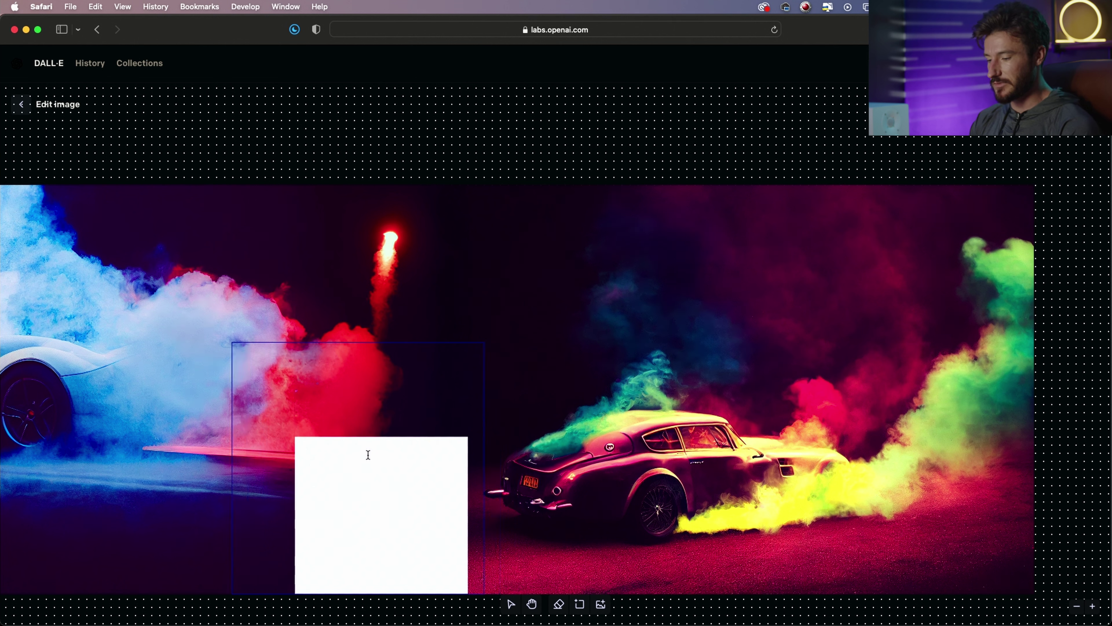
Generate fills for the lower gap and accept the red-smoke, dark-ground variant without the pink ball.
{"action": "left_click", "coordinate": [366, 454]}
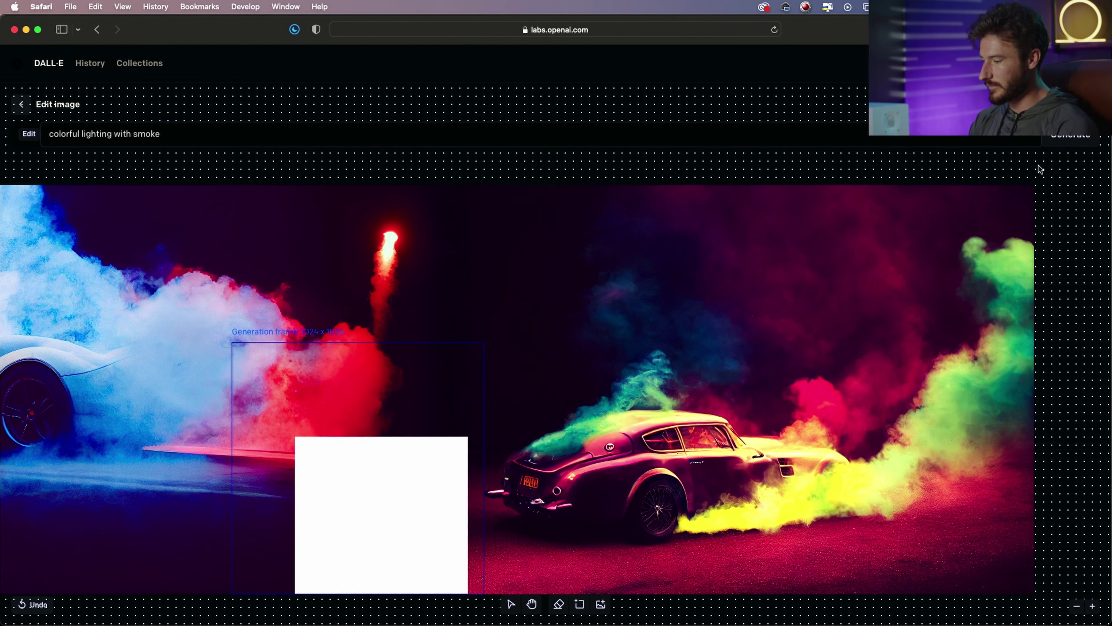
{"action": "left_click", "coordinate": [1061, 147]}
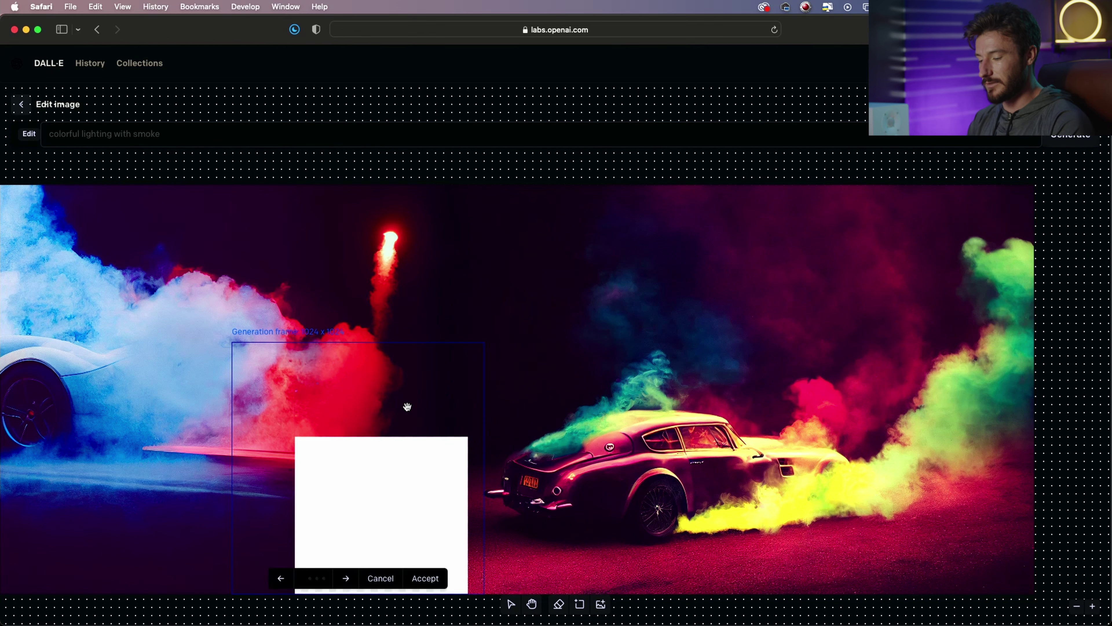
{"action": "left_click", "coordinate": [350, 579]}
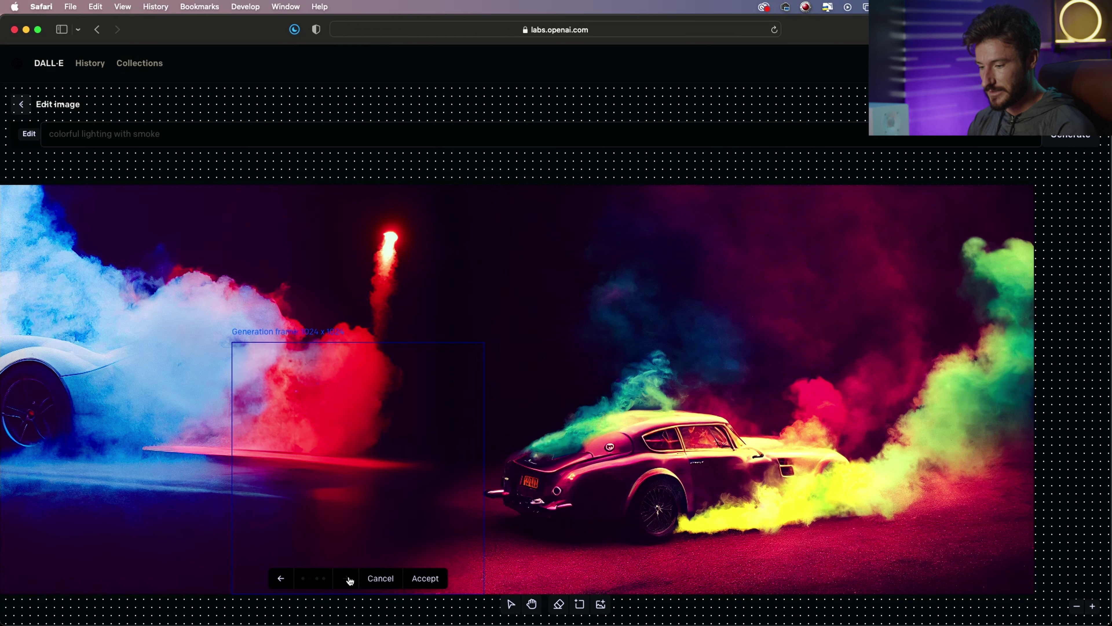
{"action": "left_click", "coordinate": [350, 580]}
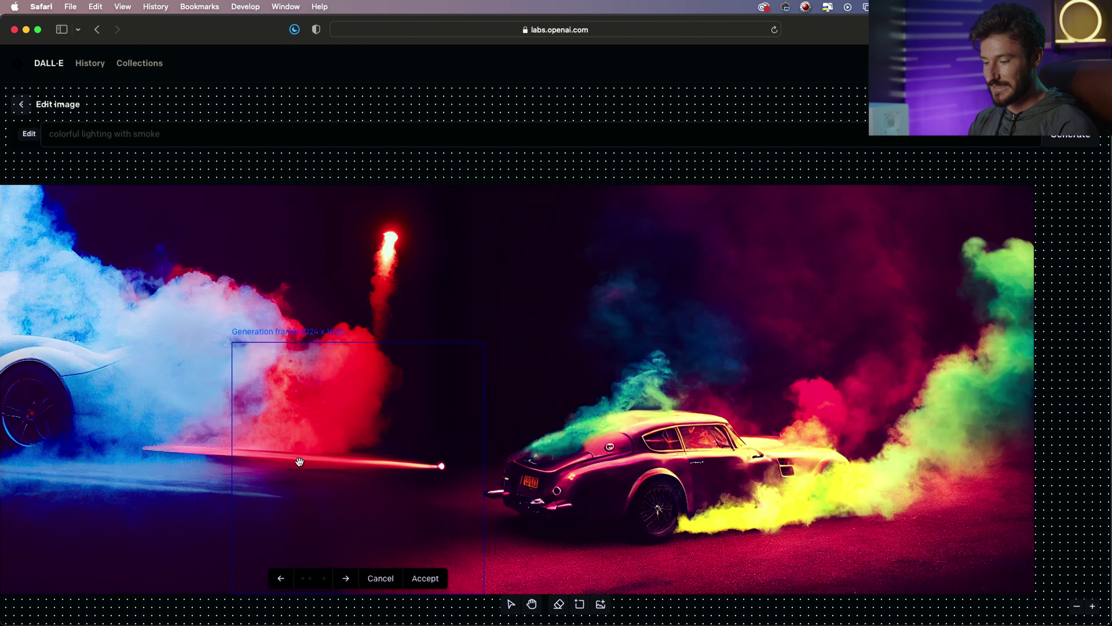
{"action": "left_click", "coordinate": [346, 580]}
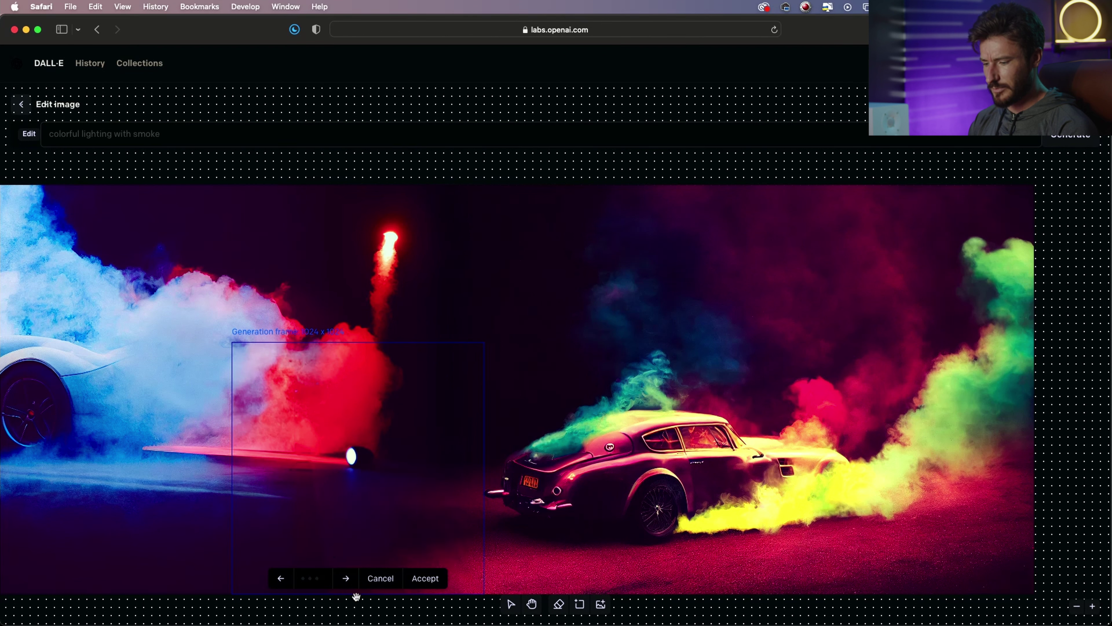
{"action": "left_click", "coordinate": [348, 580]}
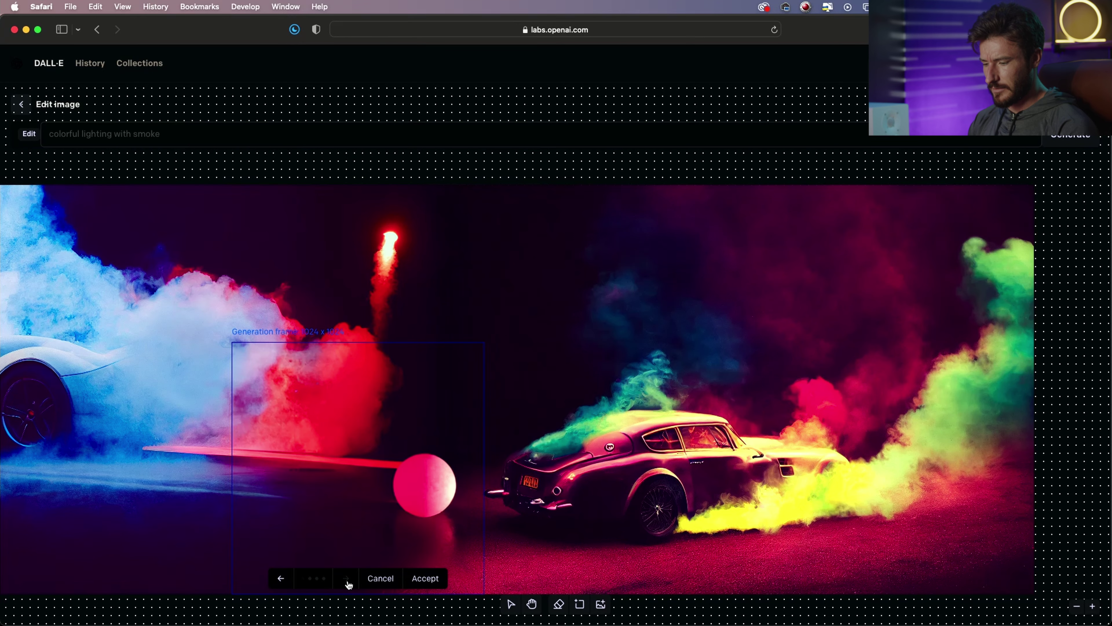
{"action": "scroll", "coordinate": [352, 584], "scroll_direction": "down", "scroll_amount": 5}
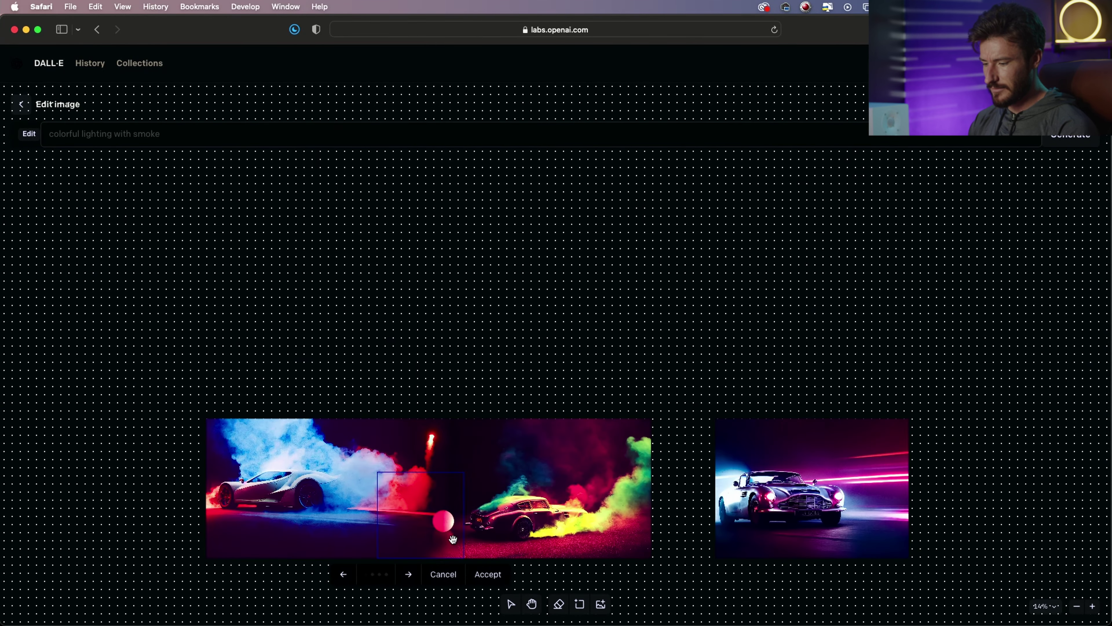
{"action": "scroll", "coordinate": [453, 539], "scroll_direction": "up", "scroll_amount": 4}
{"action": "scroll", "coordinate": [453, 539], "scroll_direction": "up", "scroll_amount": 2}
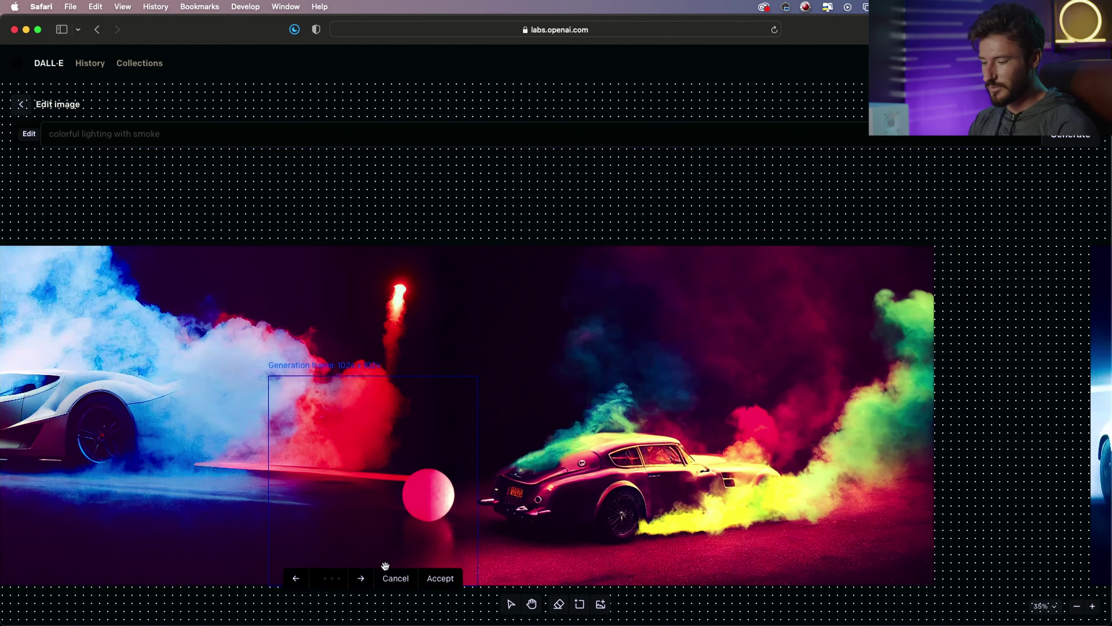
{"action": "left_click", "coordinate": [361, 584]}
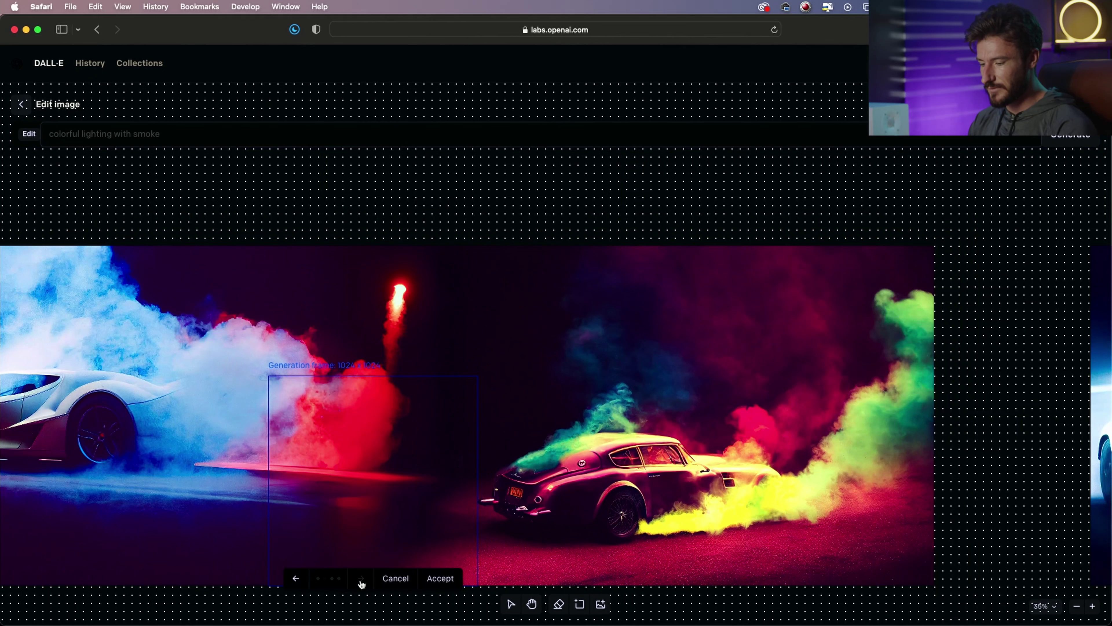
{"action": "left_click", "coordinate": [440, 579]}
Position the generation frame over the gap before the silver car and generate fills.
{"action": "left_click_drag", "start_coordinate": [380, 405], "coordinate": [1018, 261]}
{"action": "scroll", "coordinate": [956, 280], "scroll_direction": "right", "scroll_amount": 6}
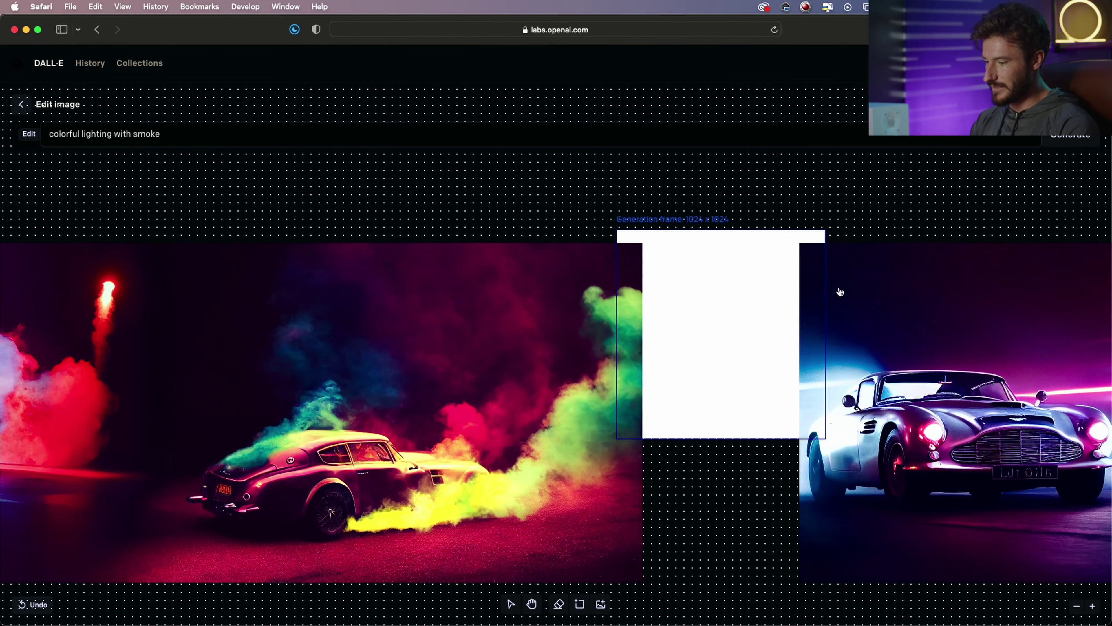
{"action": "scroll", "coordinate": [840, 292], "scroll_direction": "right", "scroll_amount": 1}
{"action": "left_click_drag", "start_coordinate": [760, 296], "coordinate": [752, 340]}
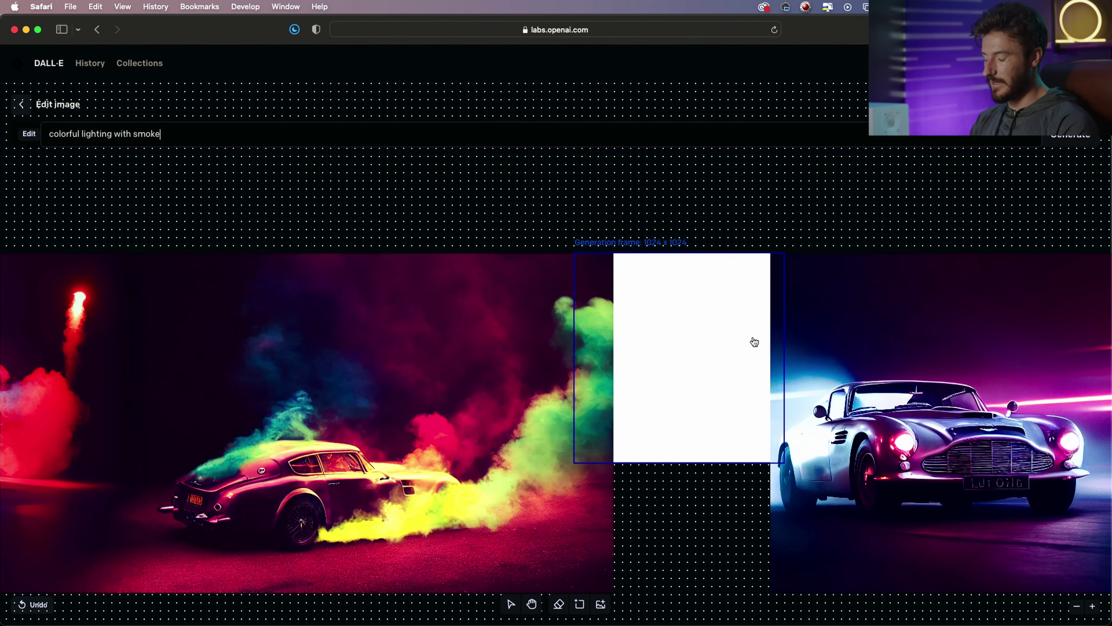
{"action": "left_click", "coordinate": [1030, 134]}
{"action": "key", "text": "Return"}
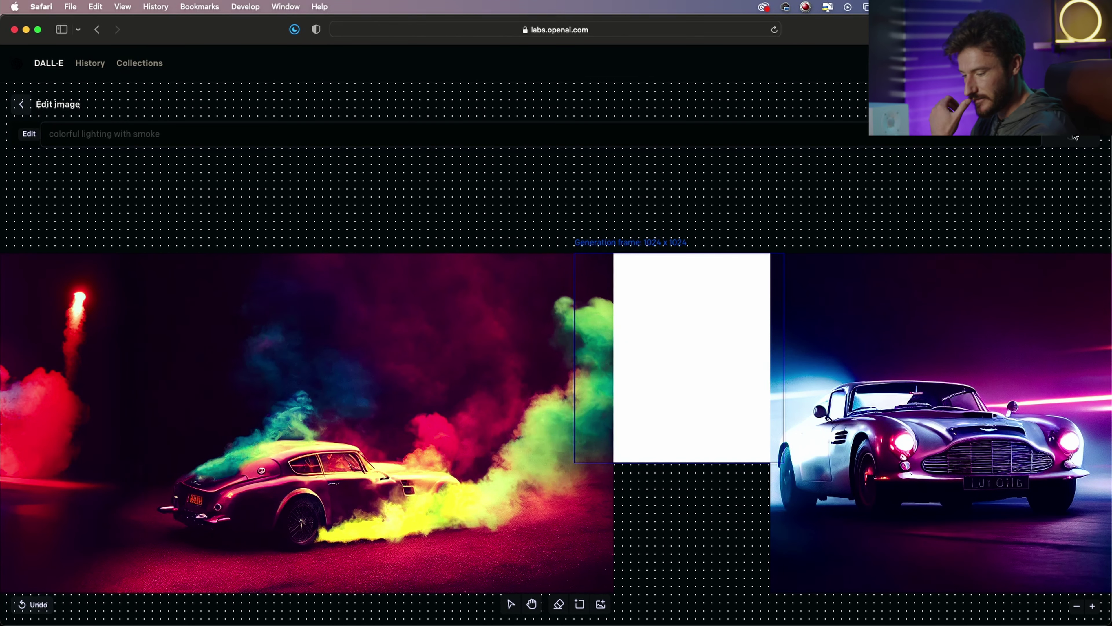
Browse the generated variants and accept the large green smoke cloud fill.
{"action": "scroll", "coordinate": [695, 366], "scroll_direction": "up", "scroll_amount": 5}
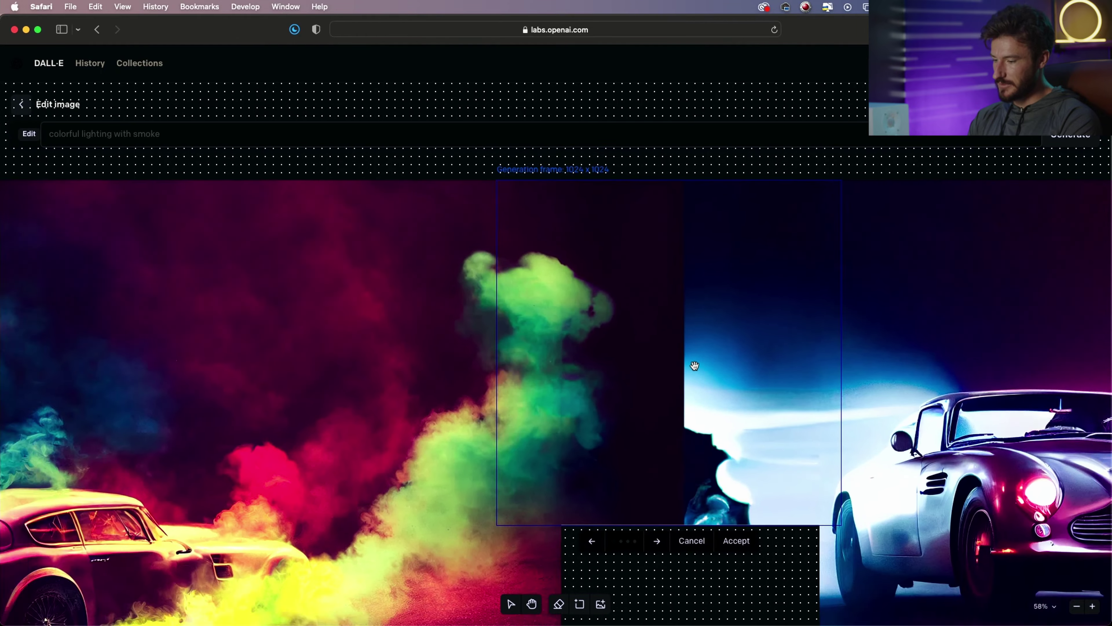
{"action": "scroll", "coordinate": [695, 366], "scroll_direction": "down", "scroll_amount": 5}
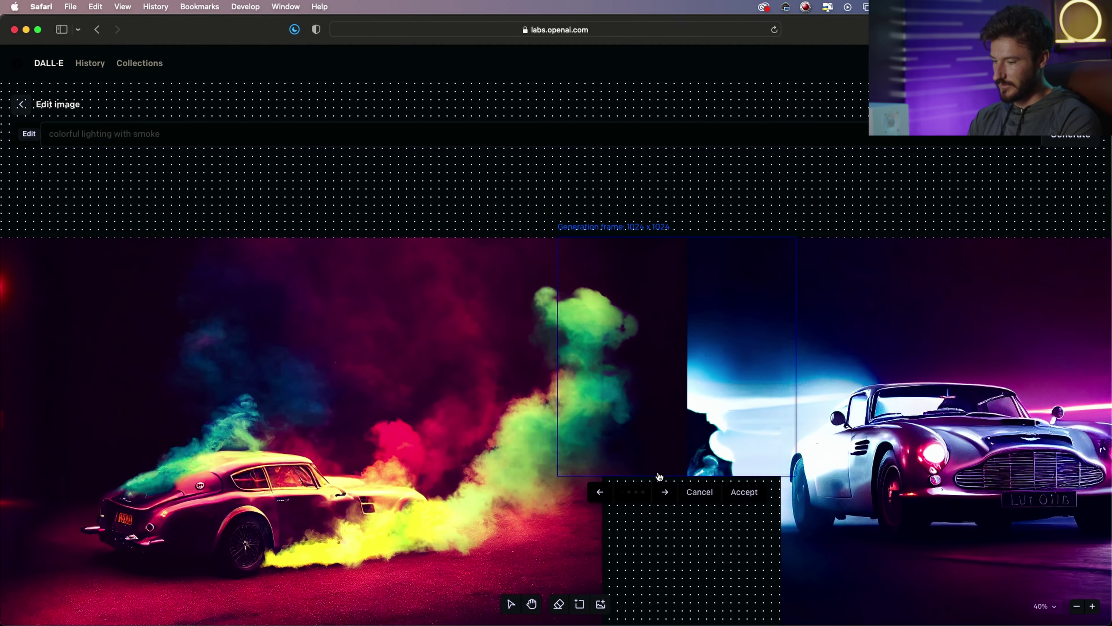
{"action": "left_click", "coordinate": [668, 501]}
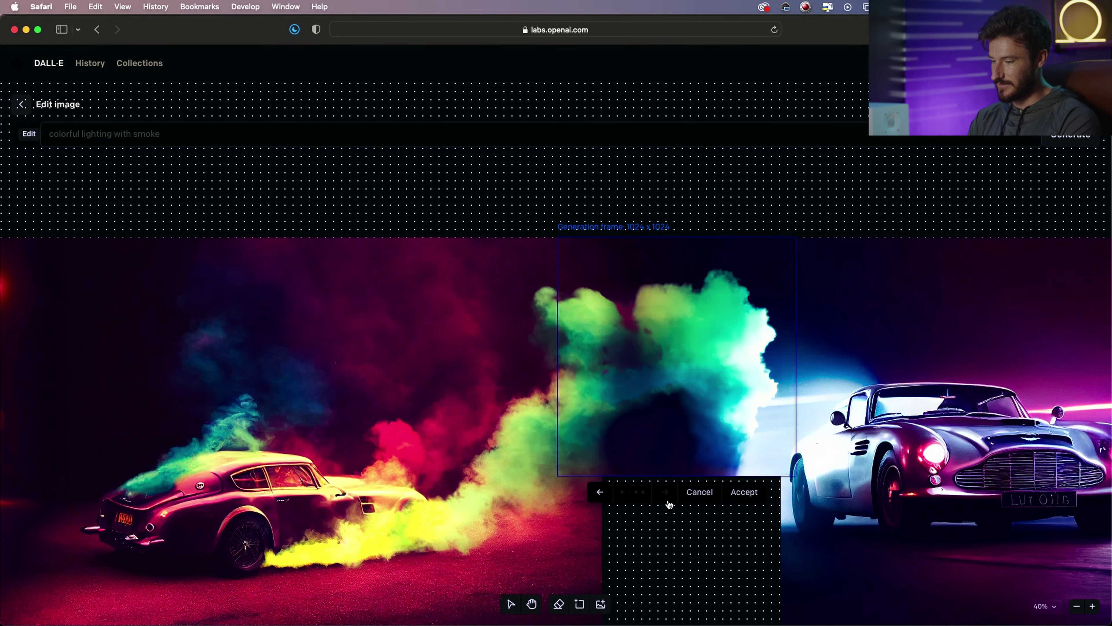
{"action": "left_click", "coordinate": [668, 501]}
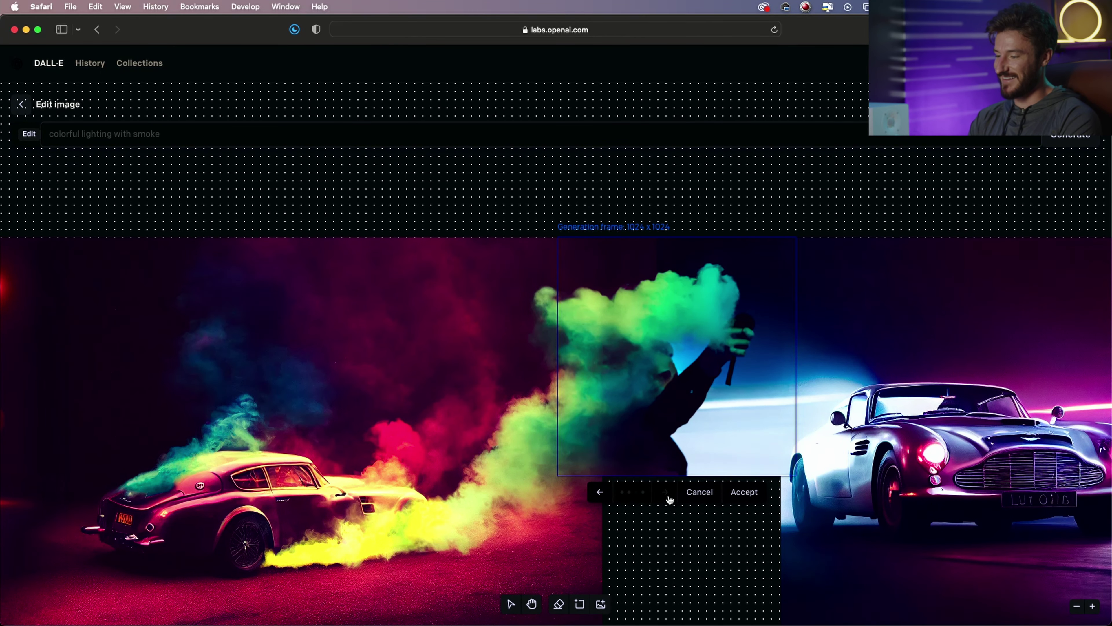
{"action": "scroll", "coordinate": [695, 389], "scroll_direction": "up", "scroll_amount": 5}
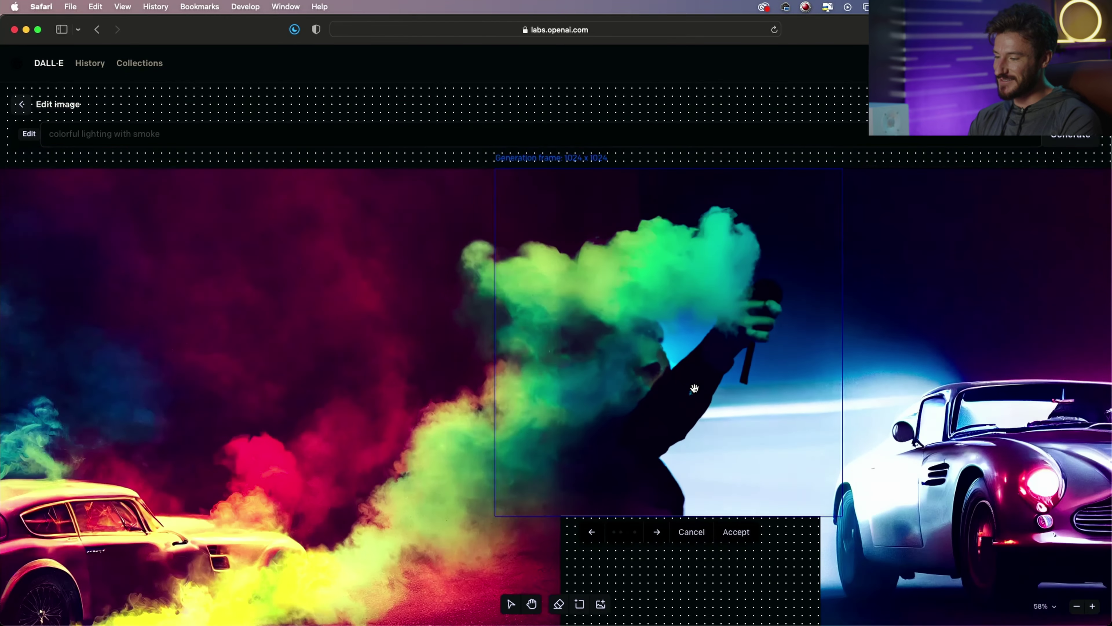
{"action": "scroll", "coordinate": [695, 389], "scroll_direction": "down", "scroll_amount": 1}
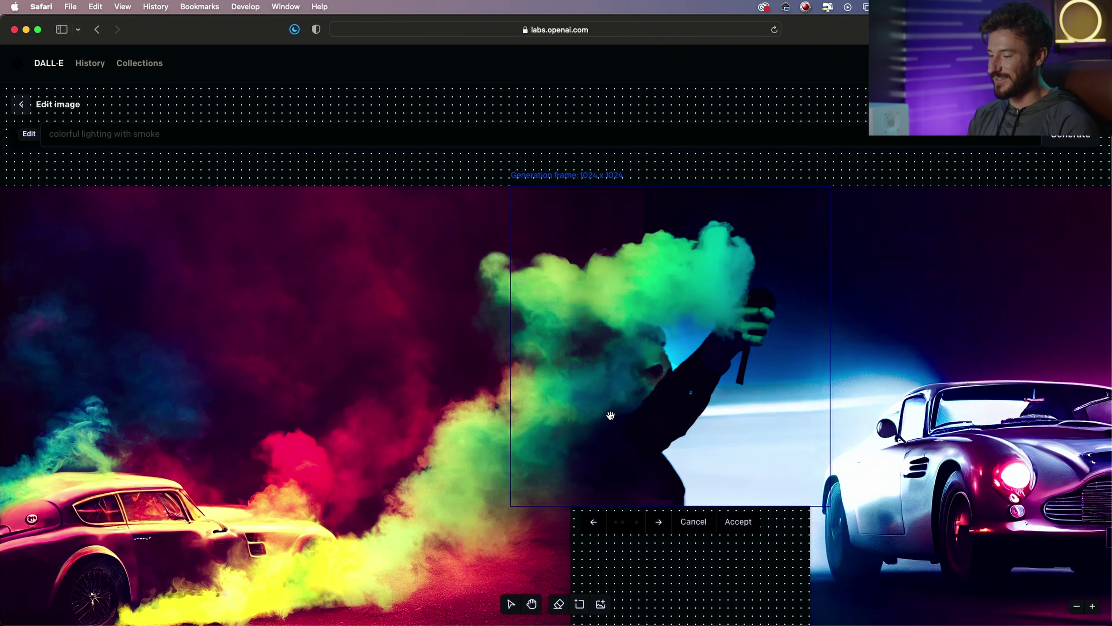
{"action": "left_click", "coordinate": [662, 526]}
{"action": "left_click", "coordinate": [663, 526]}
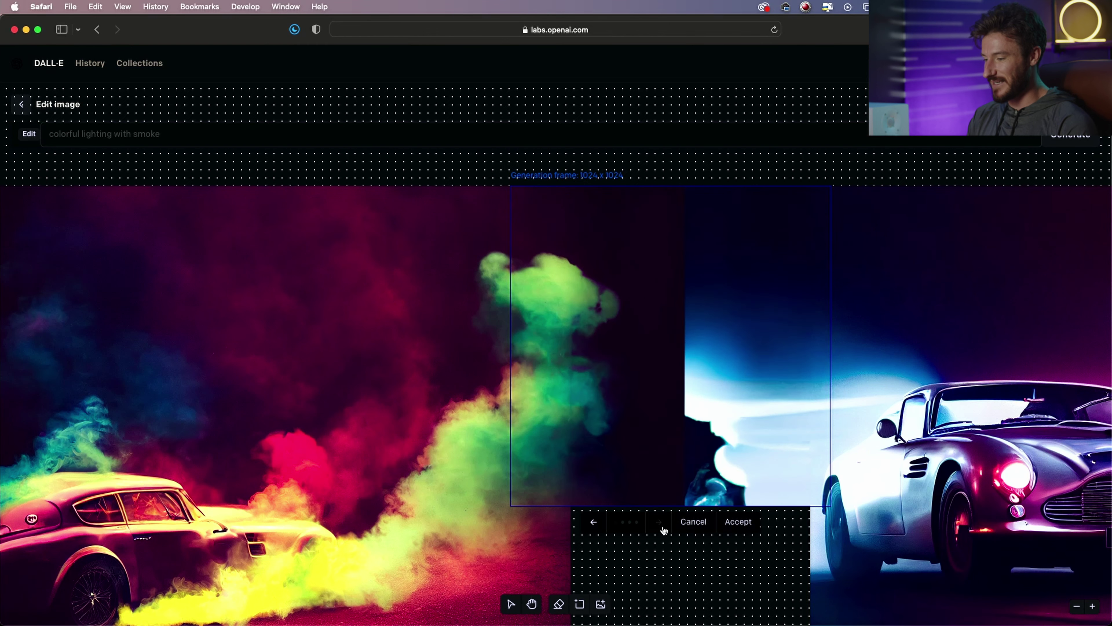
{"action": "left_click", "coordinate": [663, 526]}
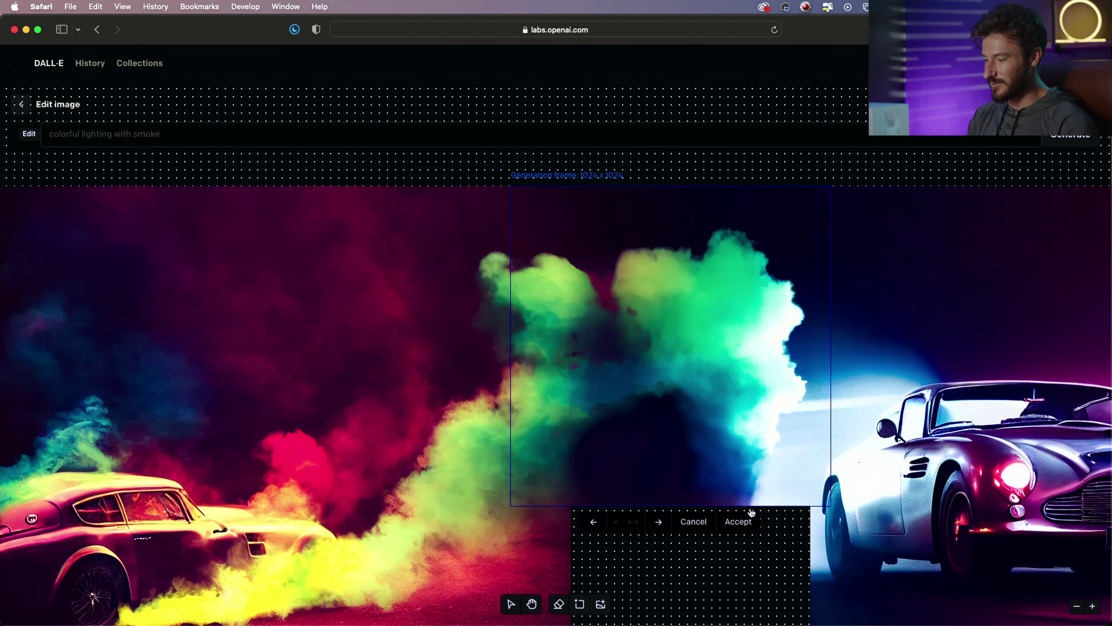
{"action": "left_click", "coordinate": [743, 523]}
{"action": "scroll", "coordinate": [711, 447], "scroll_direction": "down", "scroll_amount": 10}
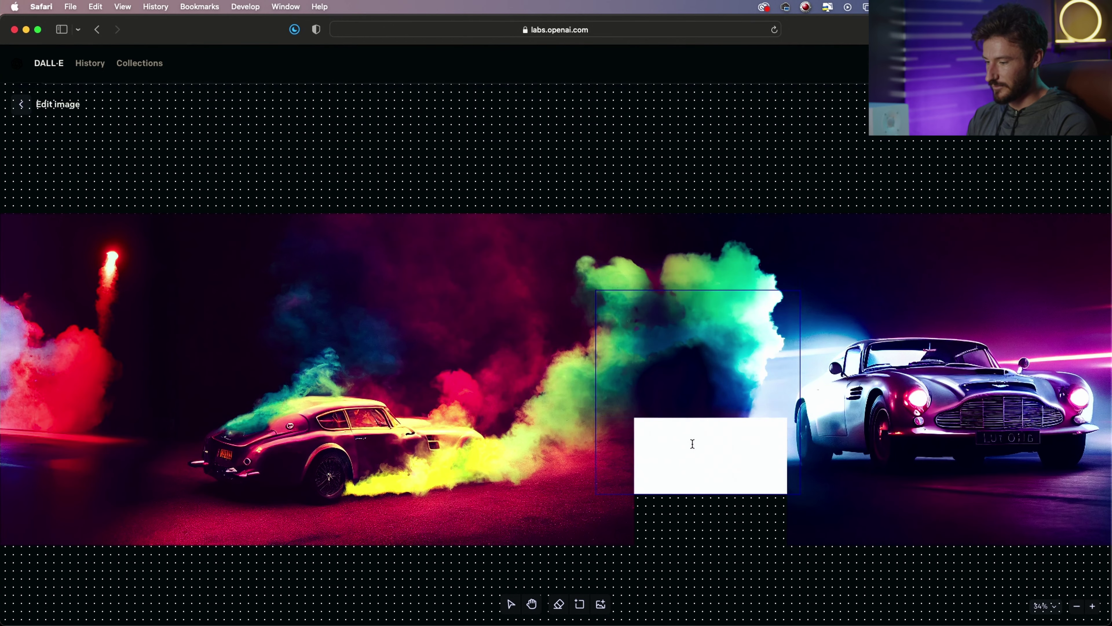
Frame the blank patch below the green smoke, generate, and accept the dark-road variant with magenta glow.
{"action": "left_click_drag", "start_coordinate": [693, 444], "coordinate": [692, 494]}
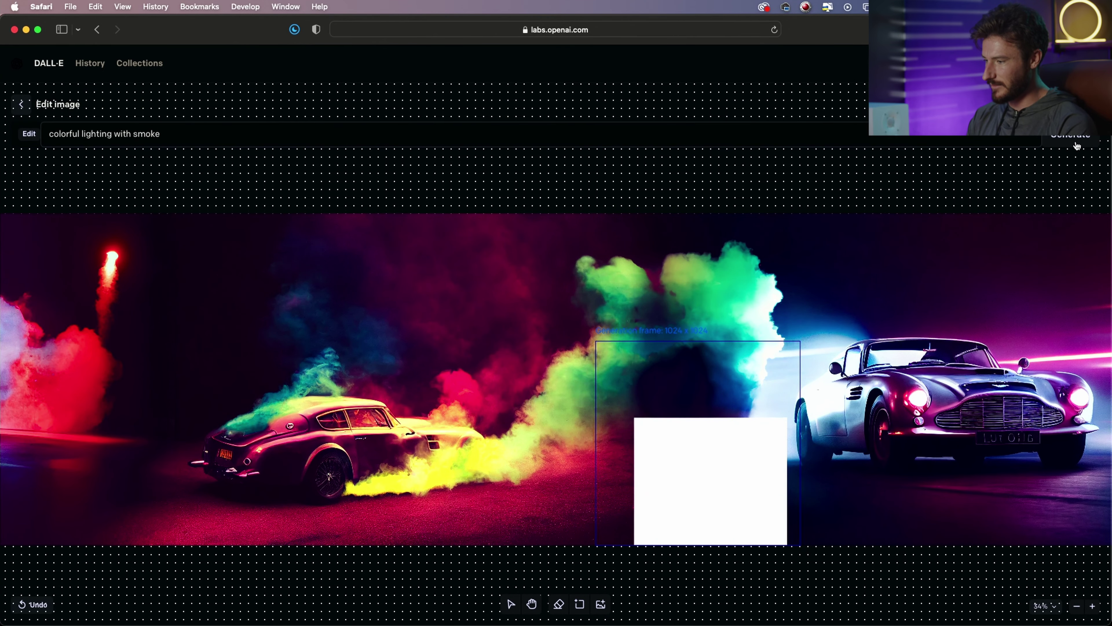
{"action": "left_click", "coordinate": [1086, 140]}
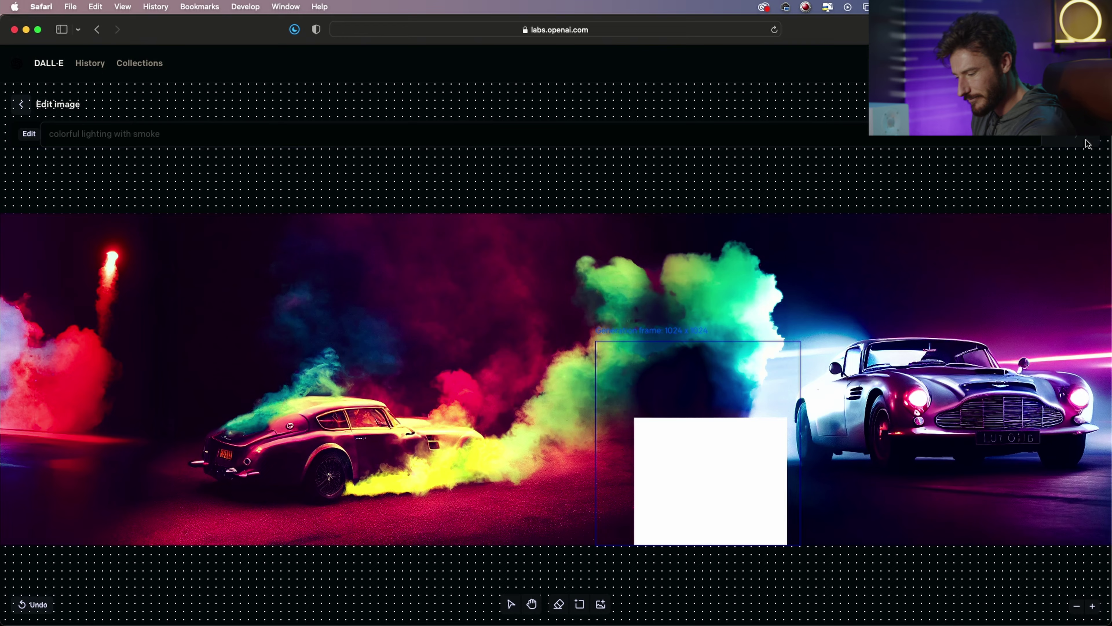
{"action": "scroll", "coordinate": [725, 503], "scroll_direction": "up", "scroll_amount": 8}
{"action": "scroll", "coordinate": [725, 503], "scroll_direction": "down", "scroll_amount": 5}
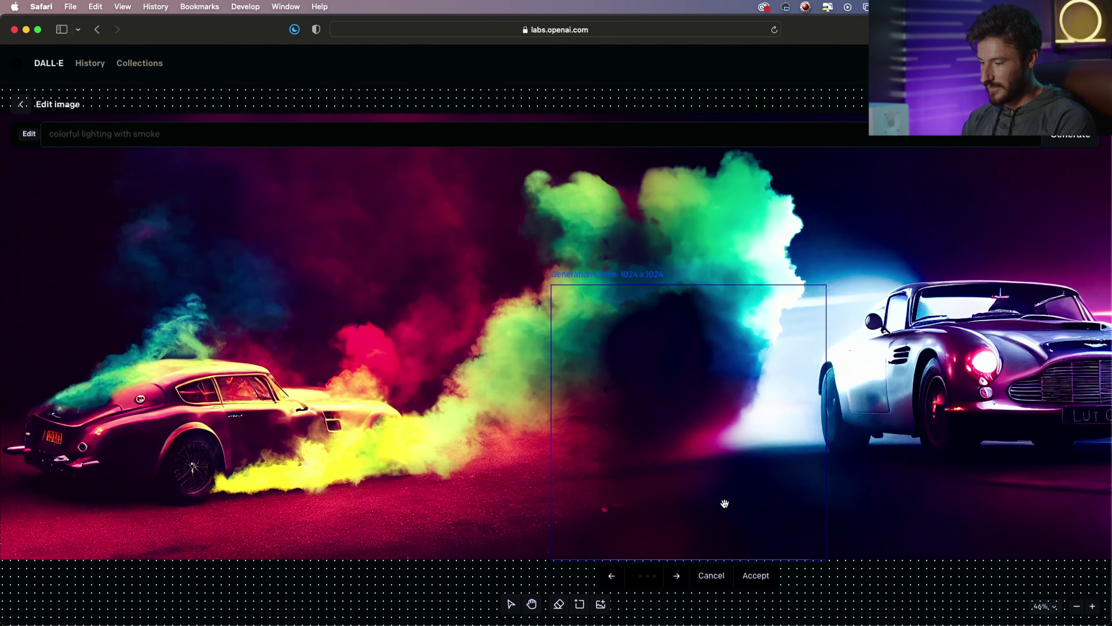
{"action": "left_click", "coordinate": [679, 578]}
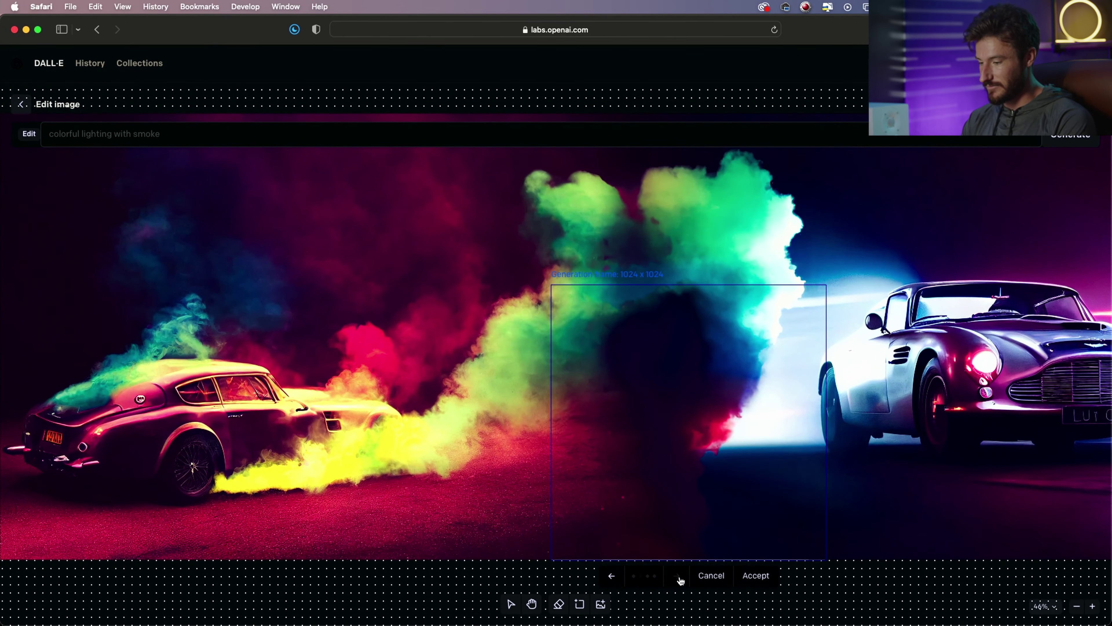
{"action": "left_click", "coordinate": [680, 577]}
{"action": "left_click", "coordinate": [680, 577]}
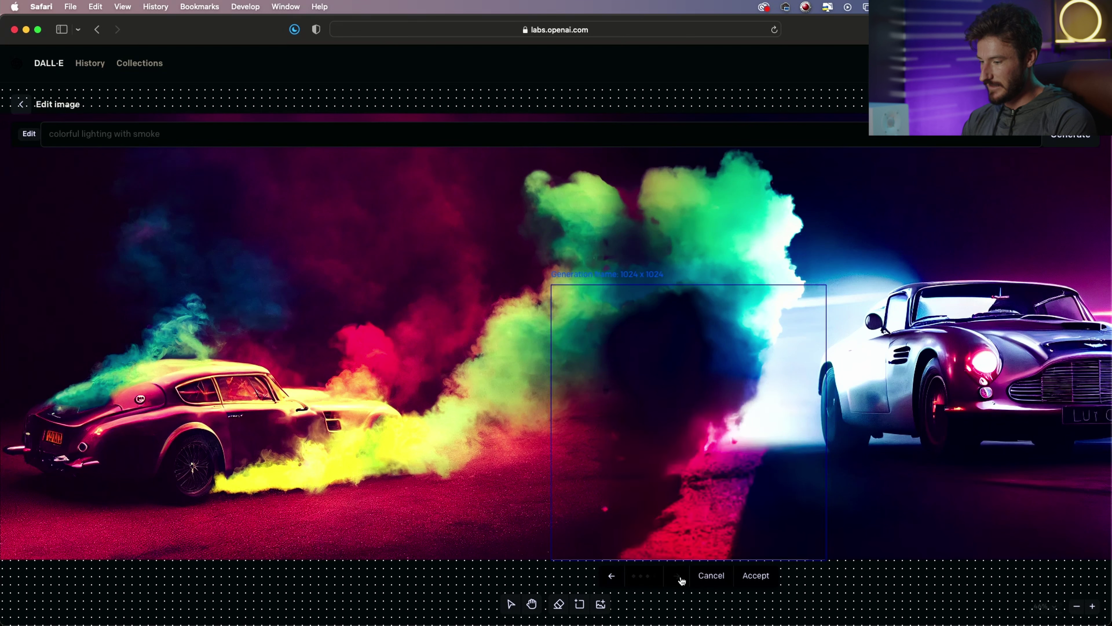
{"action": "left_click", "coordinate": [681, 577]}
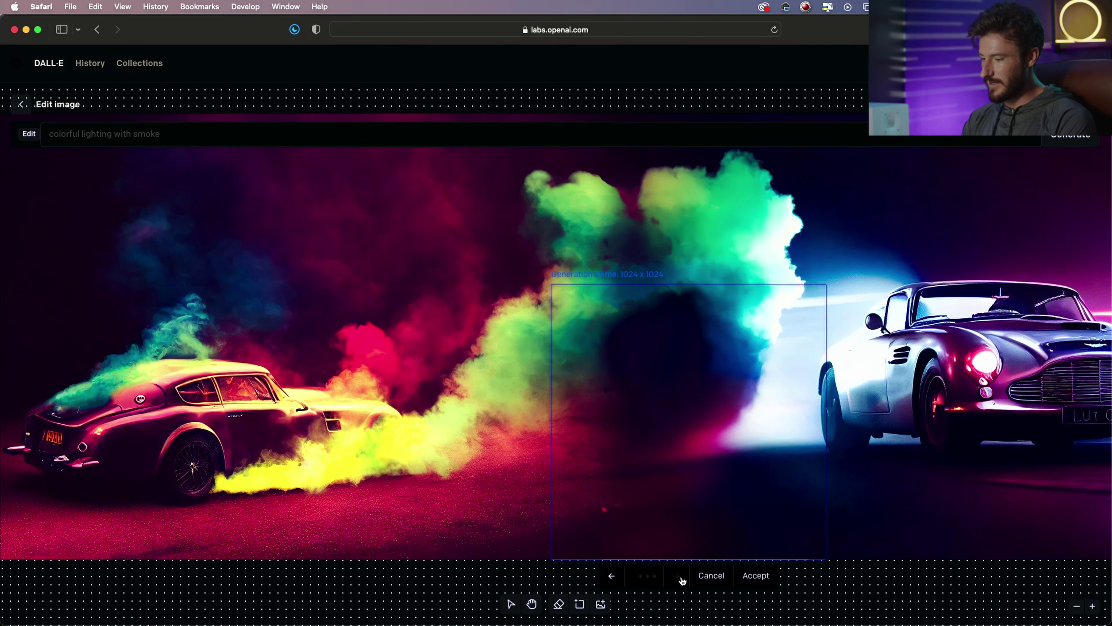
{"action": "left_click", "coordinate": [763, 581]}
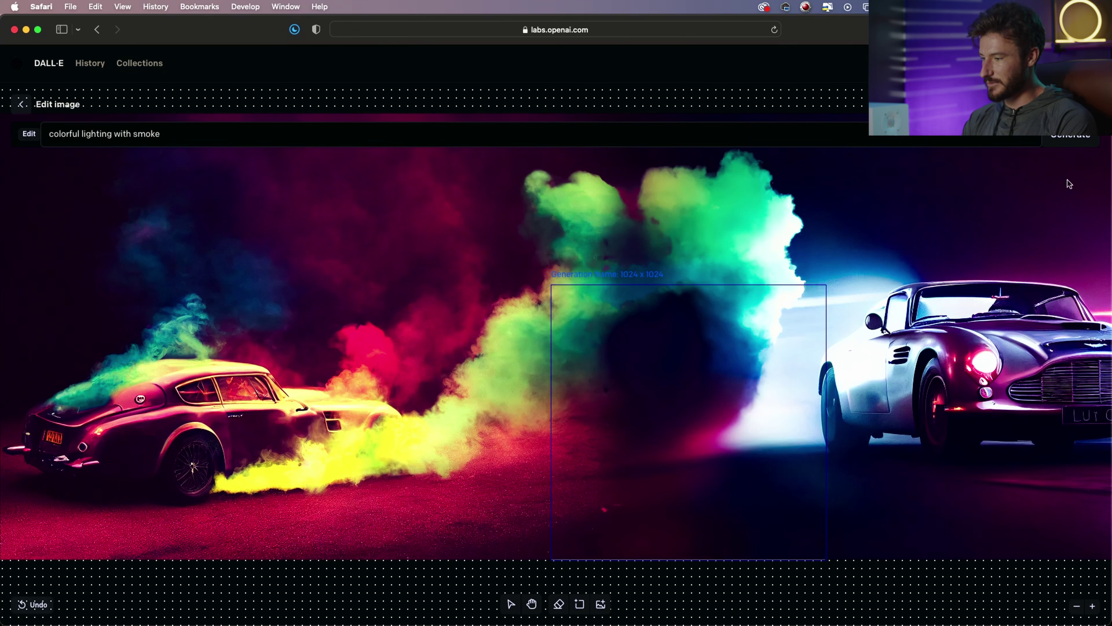